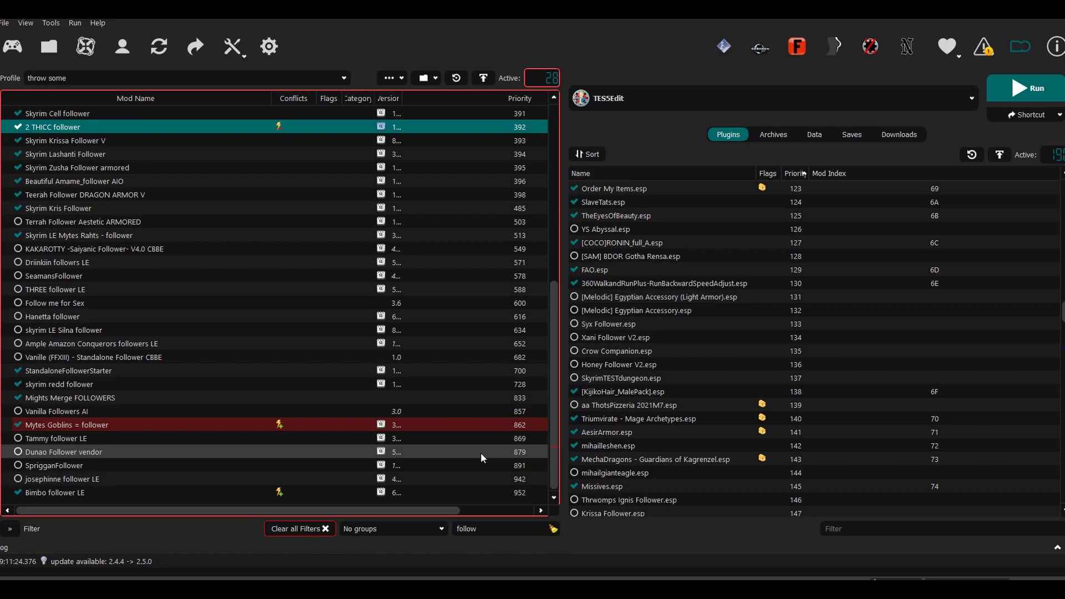
Filter the mod list by 'bimb' and open the Bimbo follower LE mod folder in Explorer
scroll(483, 459, "up", 1)
scroll(502, 477, "down", 1)
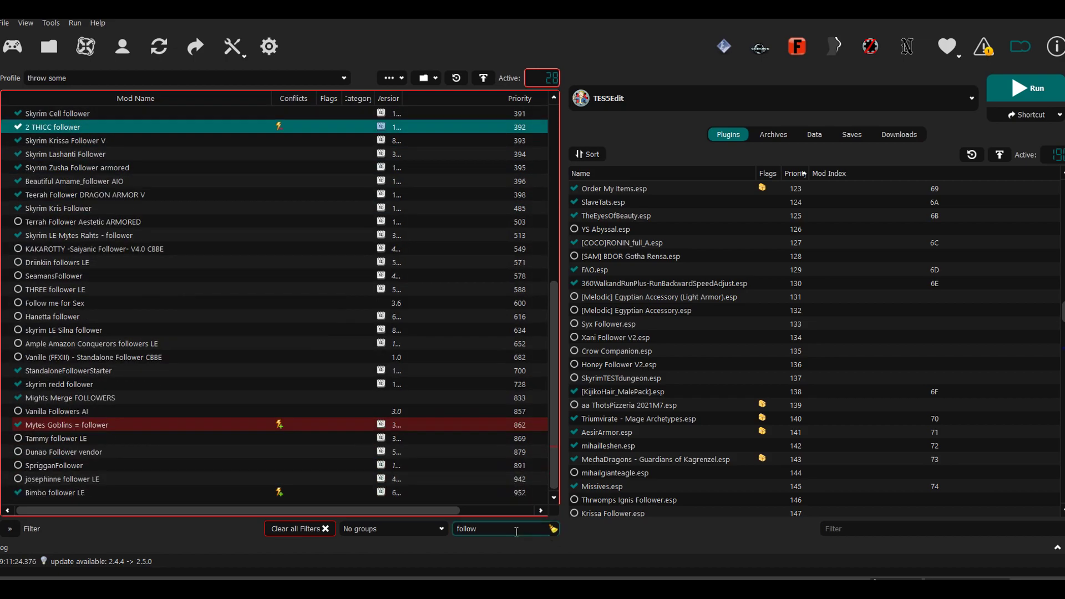
double_click(516, 530)
type("bimb")
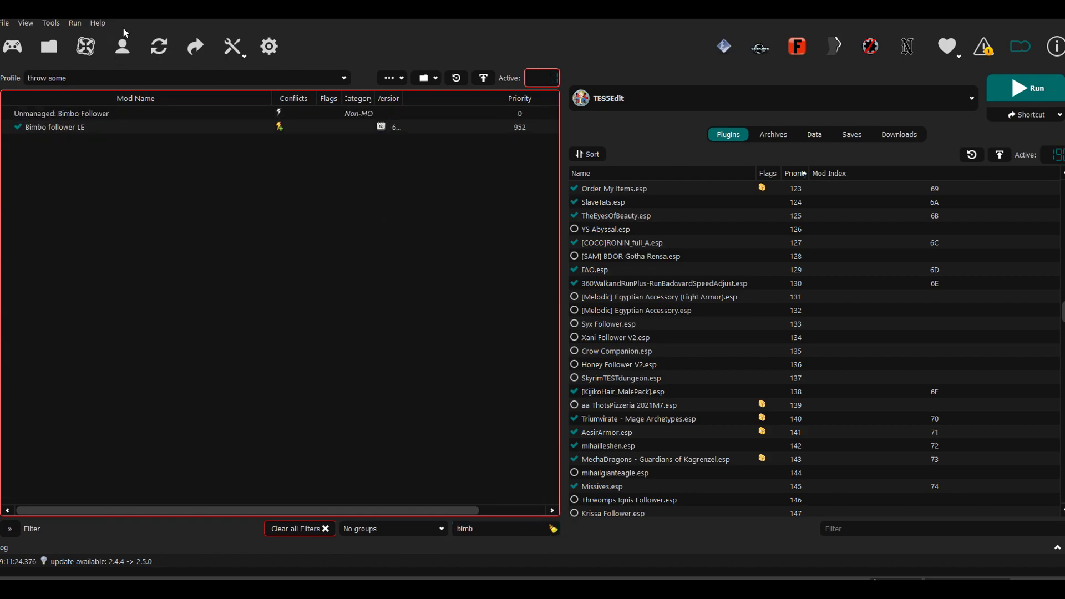
left_click(78, 113)
left_click(81, 127, "shift")
right_click(81, 127)
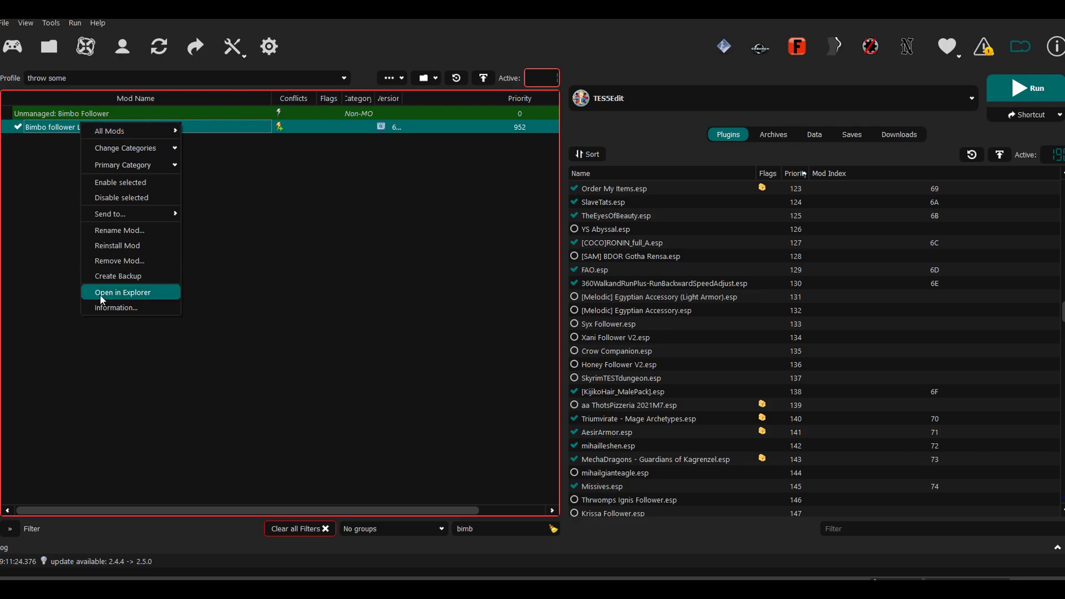
left_click(114, 292)
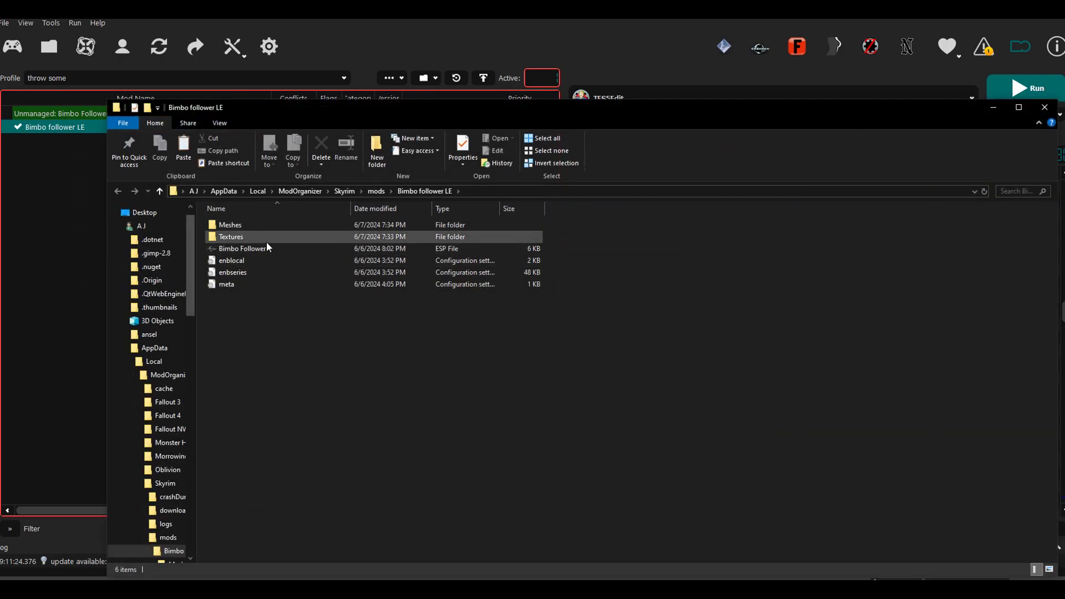
Clear the 'bimb' filter so all mods are listed, and select the Overwrite entry
left_click(47, 263)
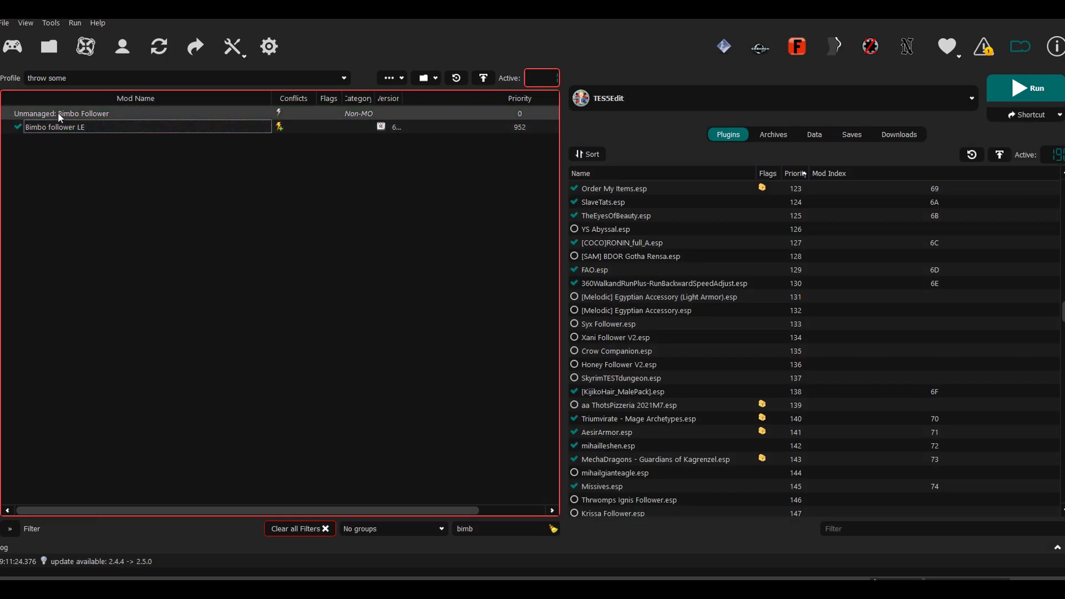
double_click(515, 528)
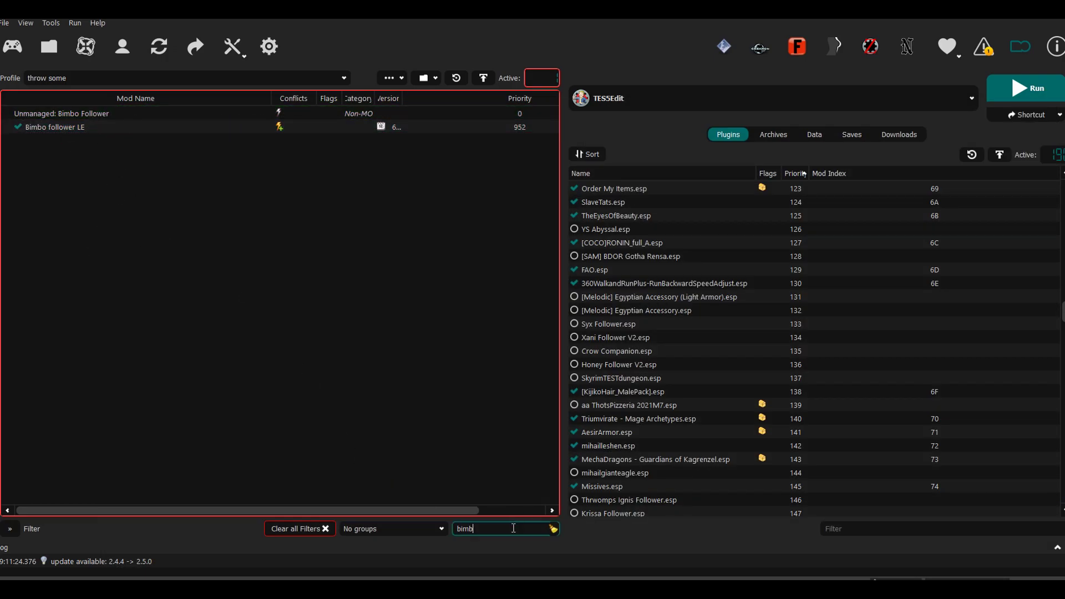
key("BackSpace")
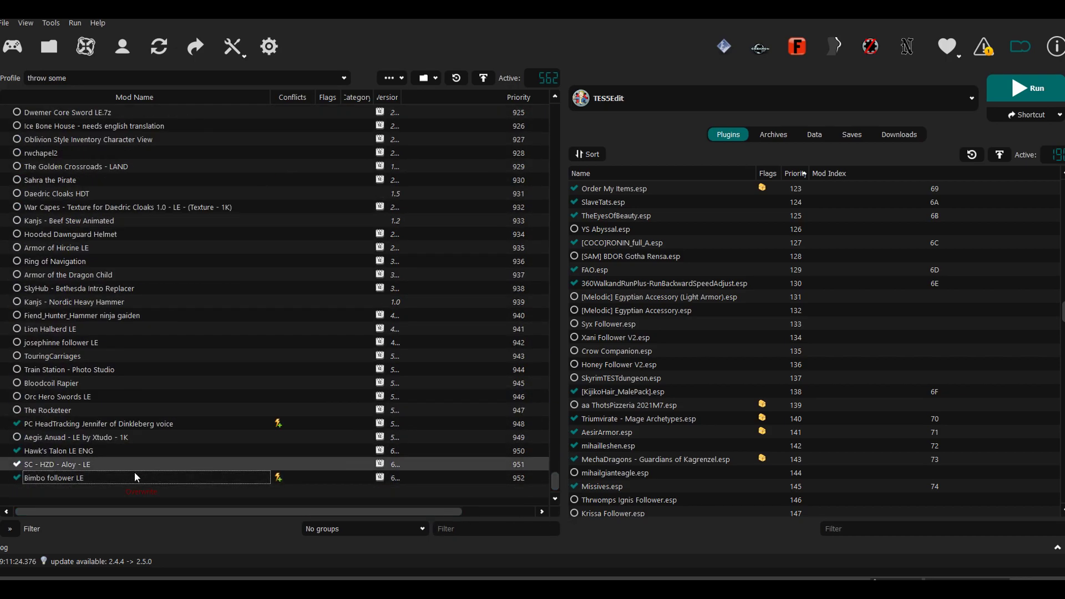
left_click(136, 491)
right_click(137, 492)
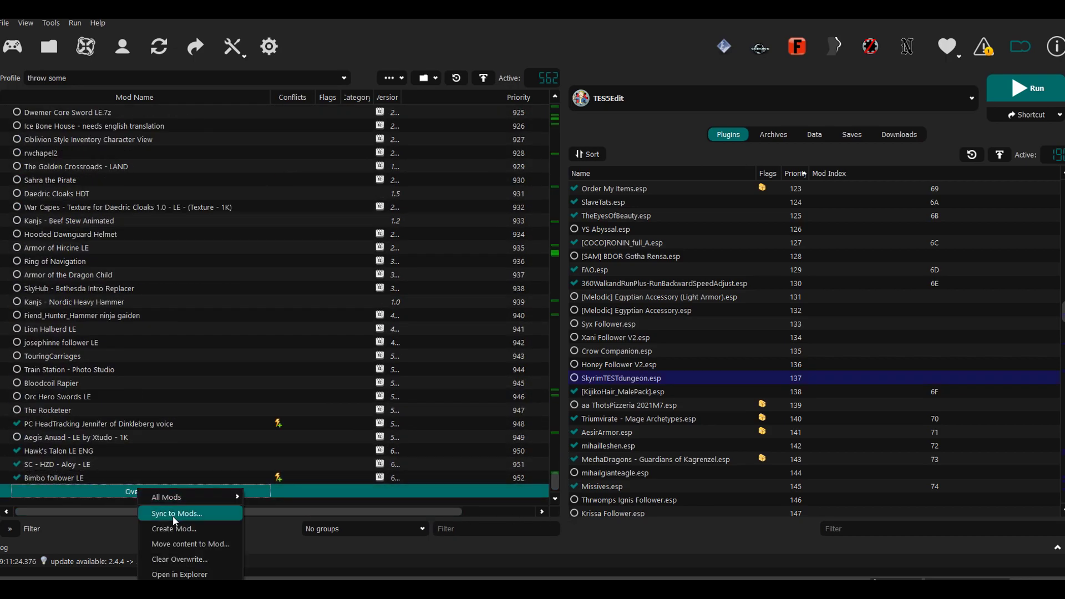
Open Overwrite in Explorer and browse to textures\actors\character\FaceGenData\FaceTint
left_click(181, 574)
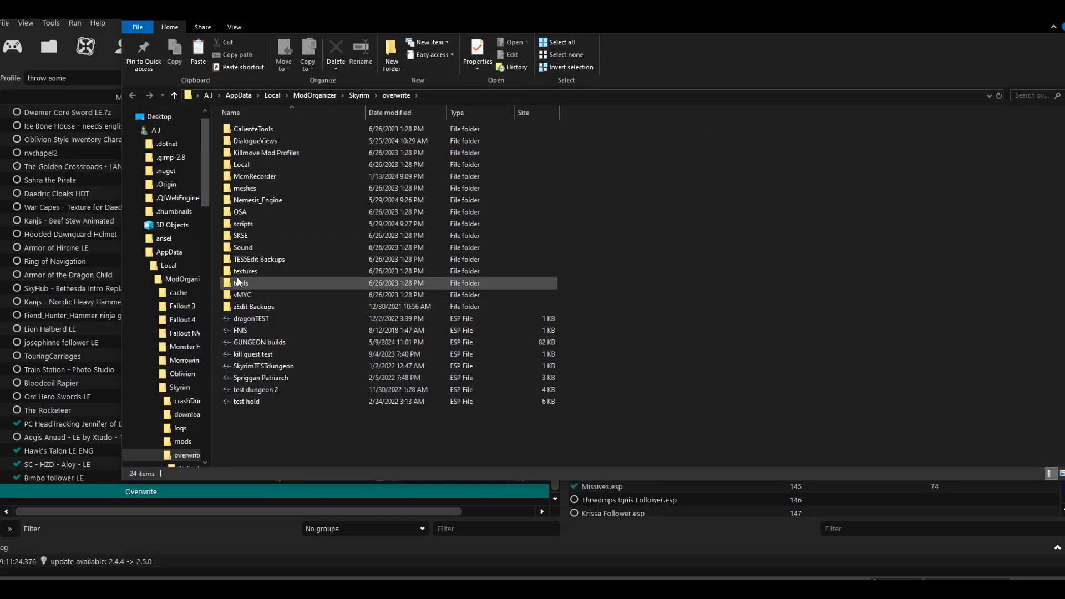
double_click(247, 270)
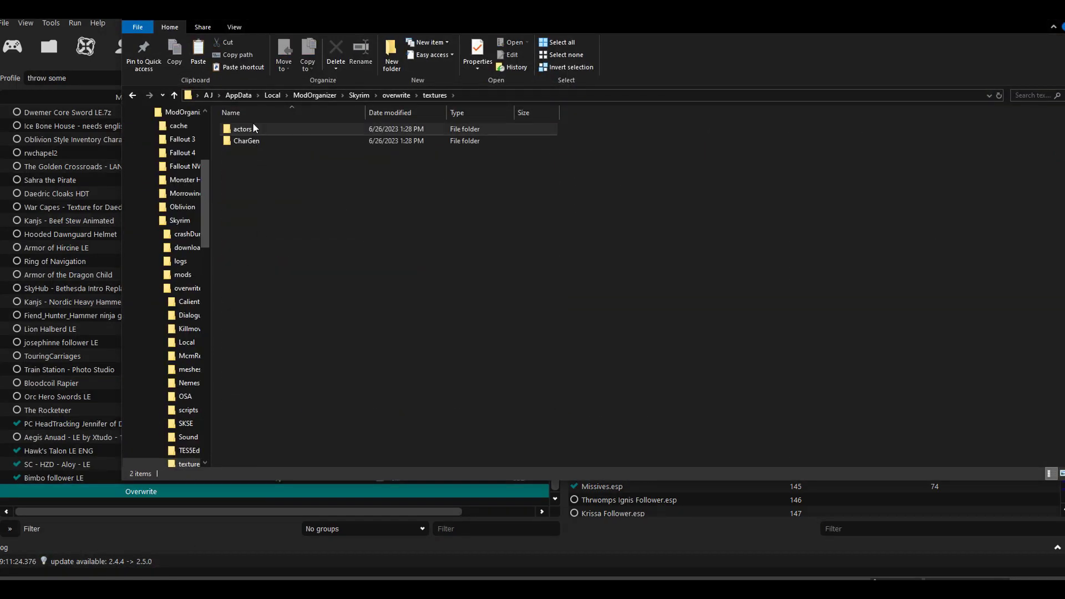
double_click(246, 128)
double_click(246, 128)
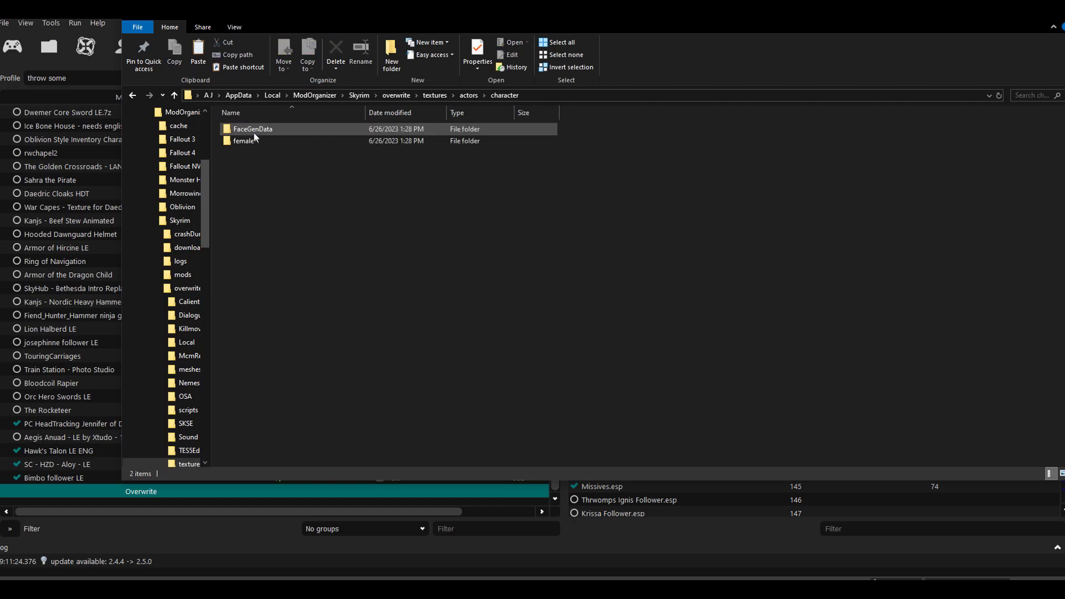
double_click(264, 130)
double_click(264, 130)
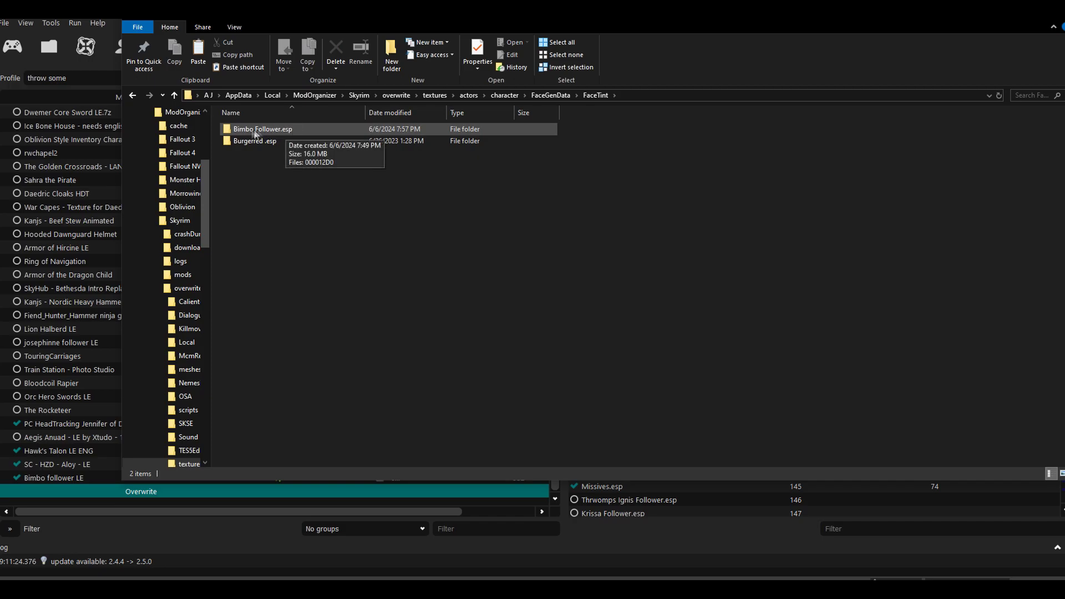
Go back up to the Overwrite folder and re-enter textures\actors\character\FaceGenData\FaceTint
left_click(175, 96)
left_click(174, 95)
left_click(174, 95)
left_click(174, 96)
left_click(174, 95)
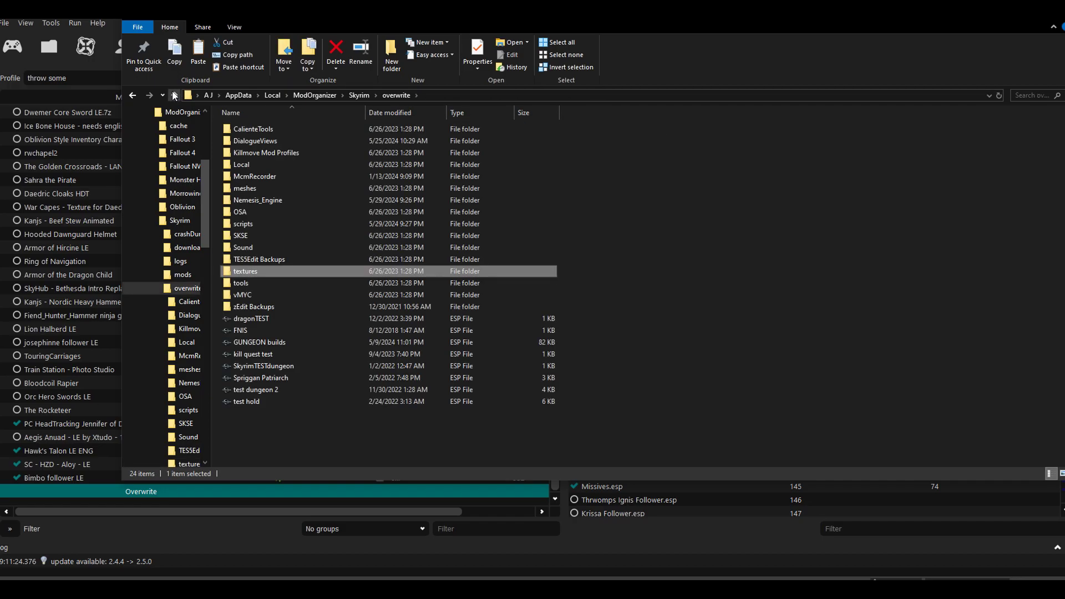
double_click(250, 272)
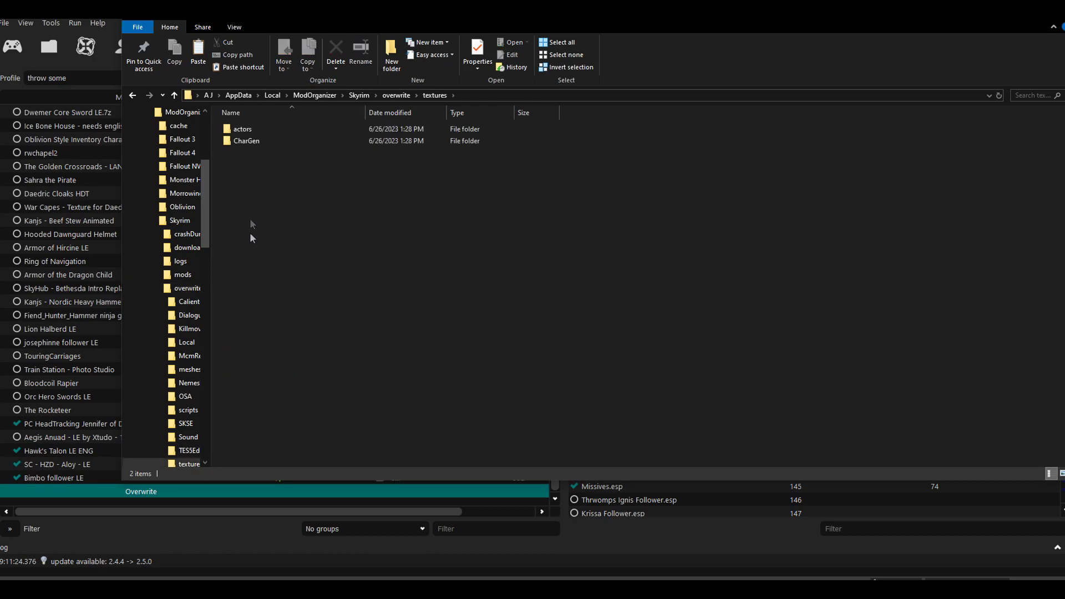
double_click(250, 133)
double_click(250, 132)
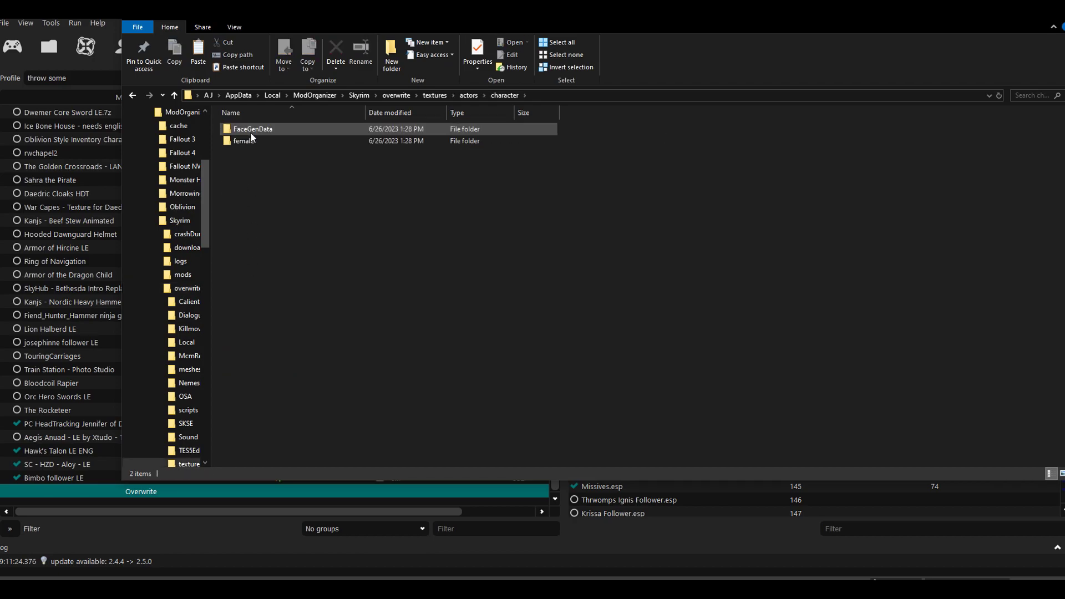
double_click(250, 132)
double_click(251, 132)
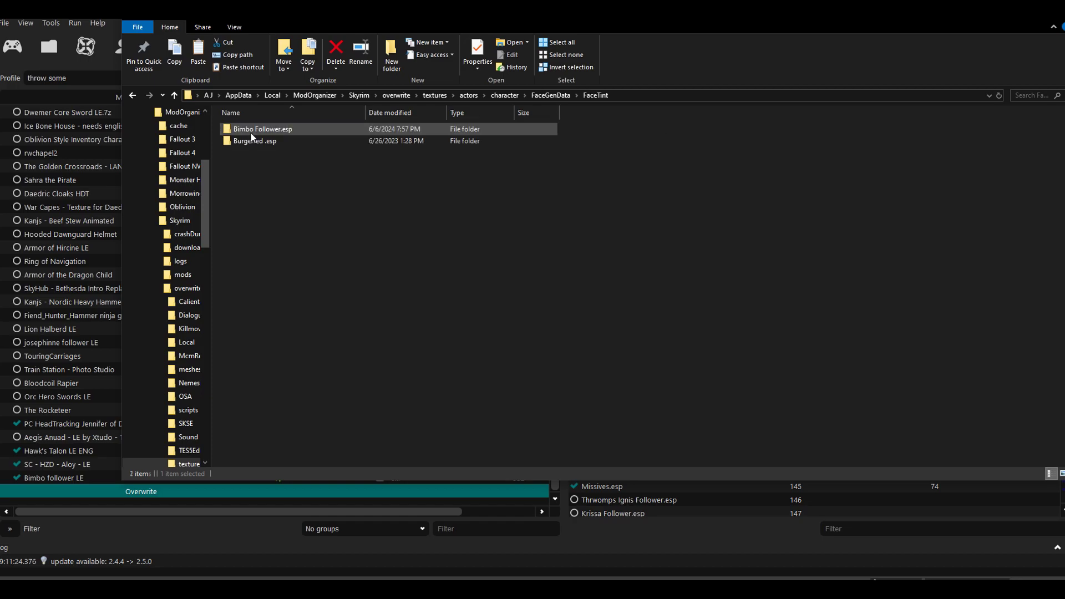
Copy the Bimbo Follower.esp folder and switch to the Bimbo follower LE folder window
right_click(271, 131)
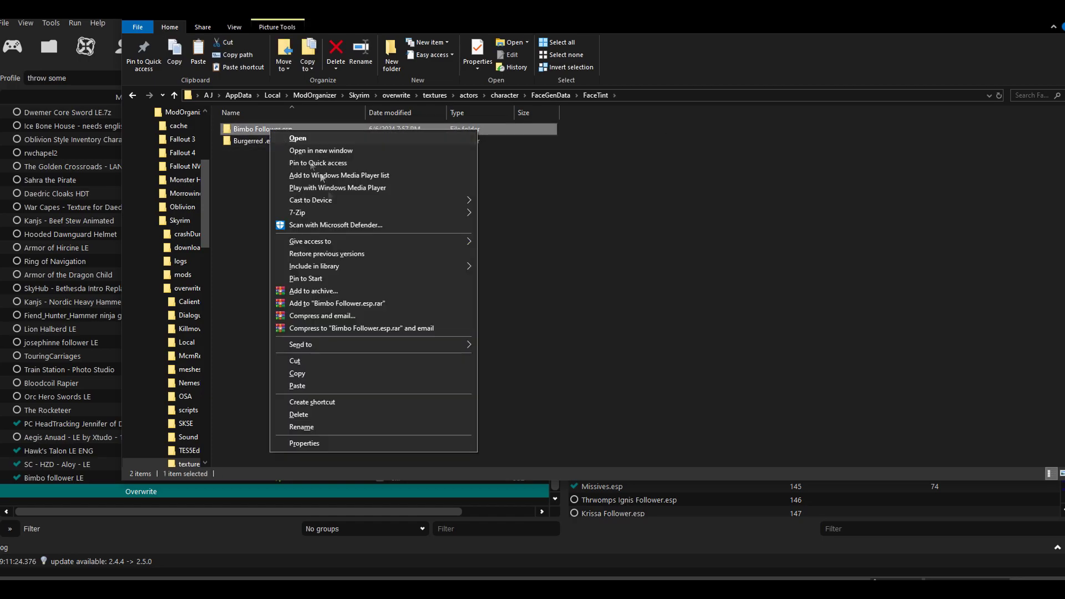
left_click(308, 374)
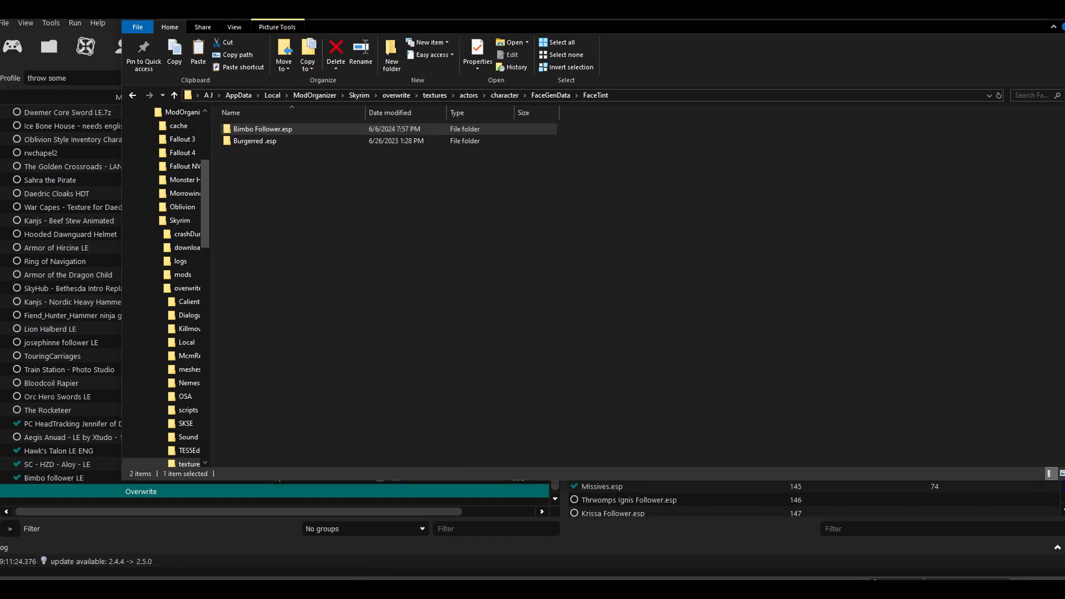
mouse_move(339, 541)
left_click(328, 540)
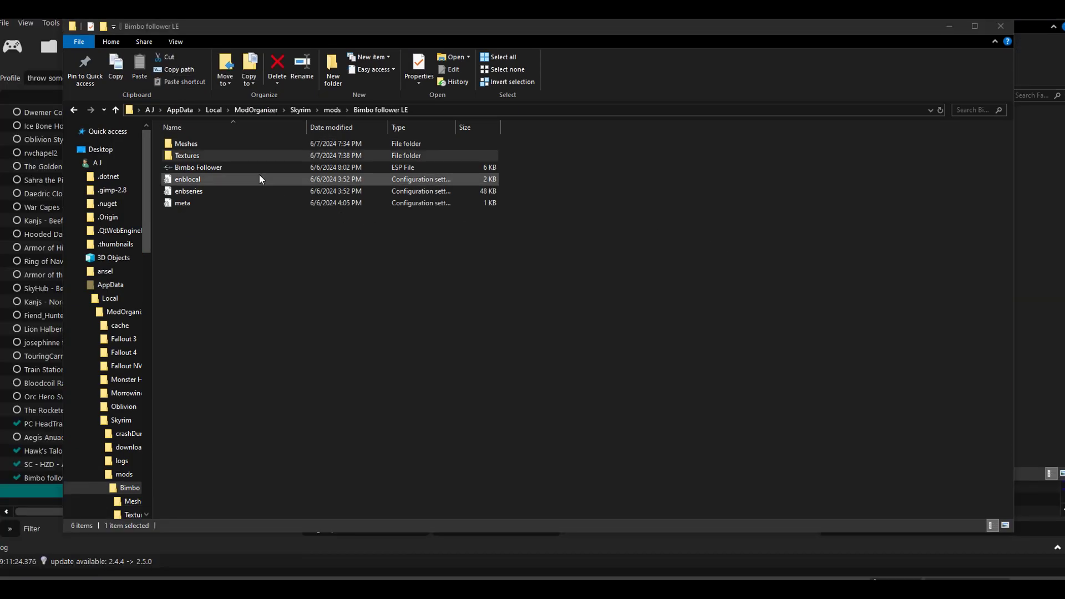
Browse the Bimbo follower LE mod's Textures\actors\character\FaceGenData\FaceTint folder
double_click(188, 154)
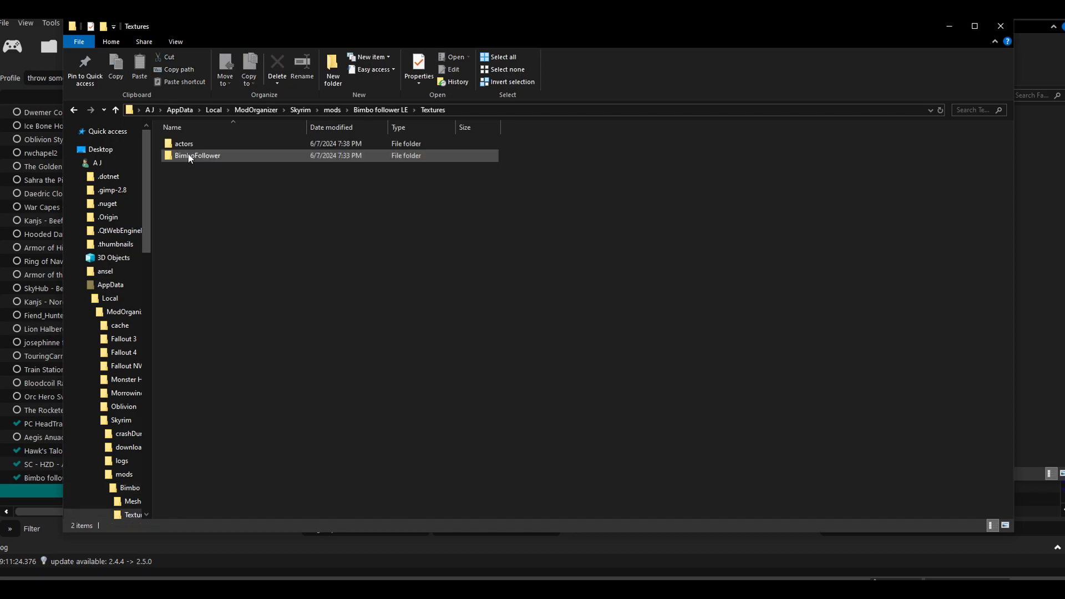
double_click(194, 144)
double_click(194, 144)
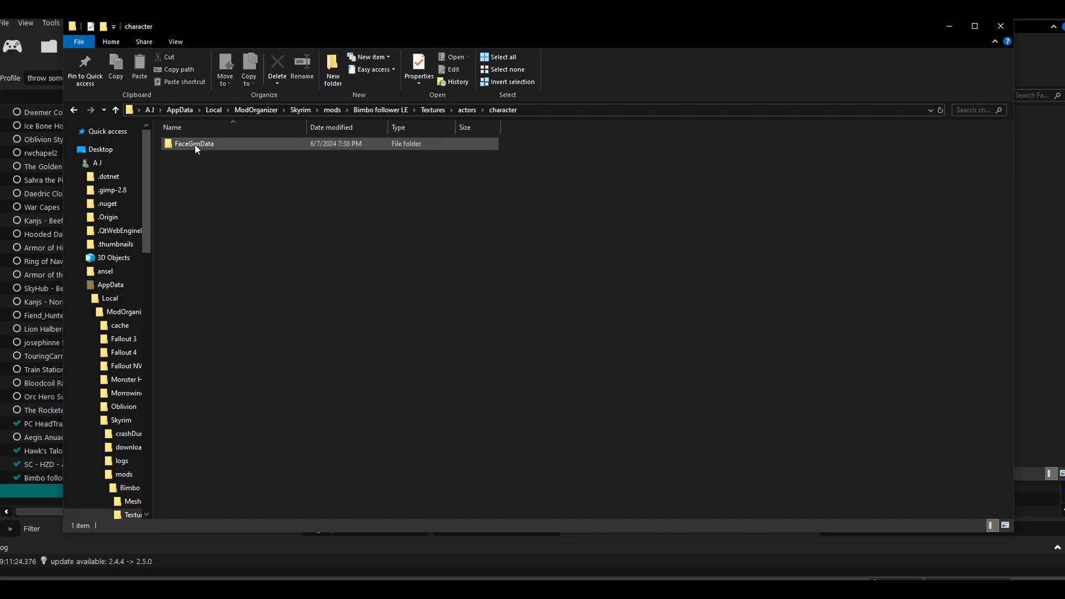
double_click(196, 145)
double_click(194, 145)
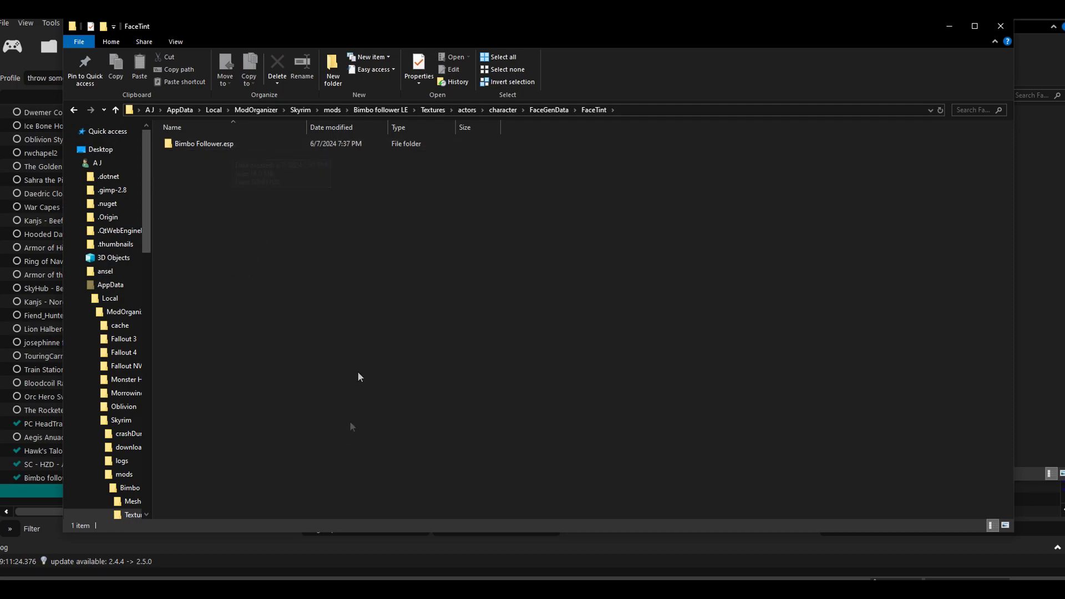
mouse_move(396, 549)
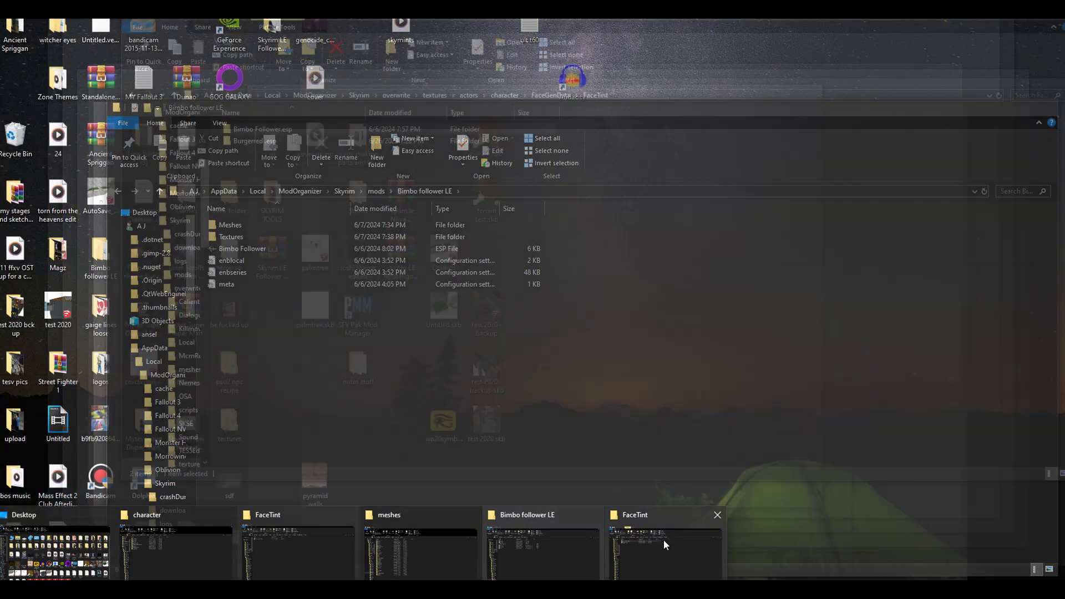
Cut Bimbo Follower.esp from Overwrite's meshes\actors\character\FaceGenData\FaceGeom folder
left_click(663, 540)
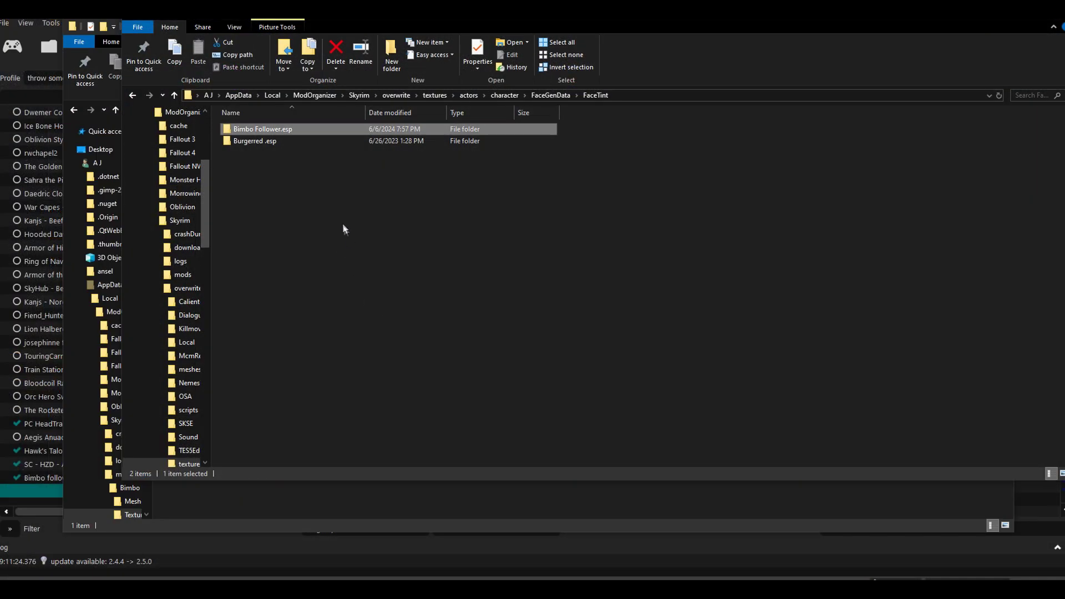
left_click(396, 96)
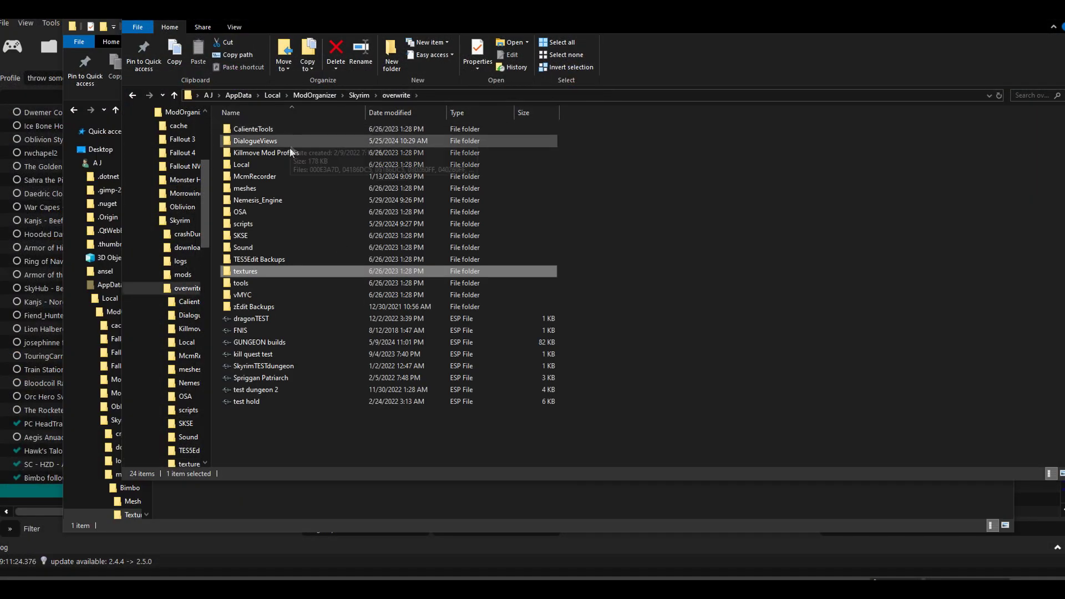
double_click(248, 187)
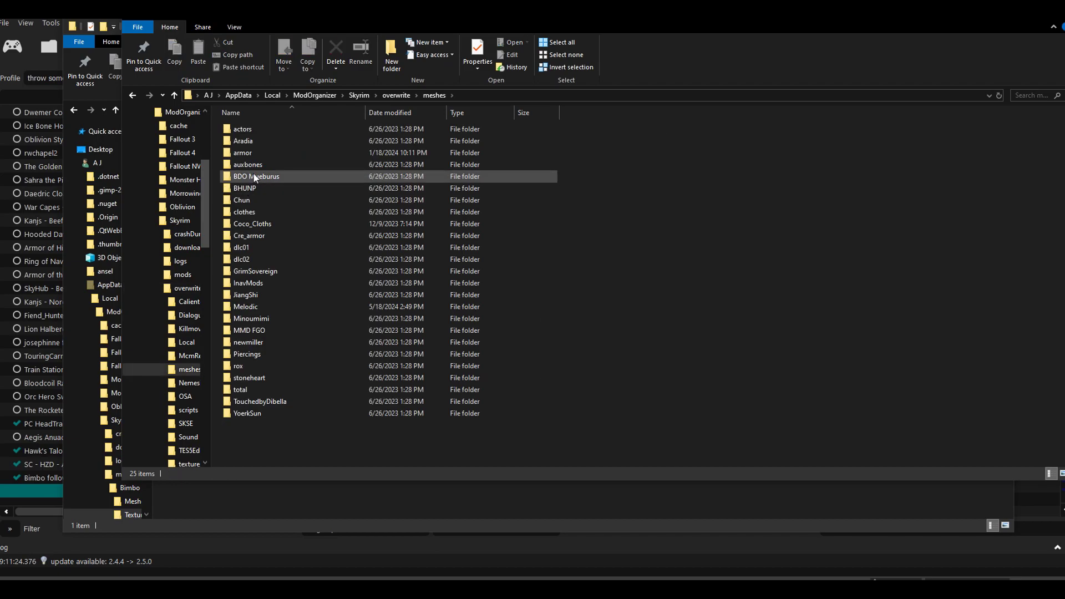
double_click(256, 130)
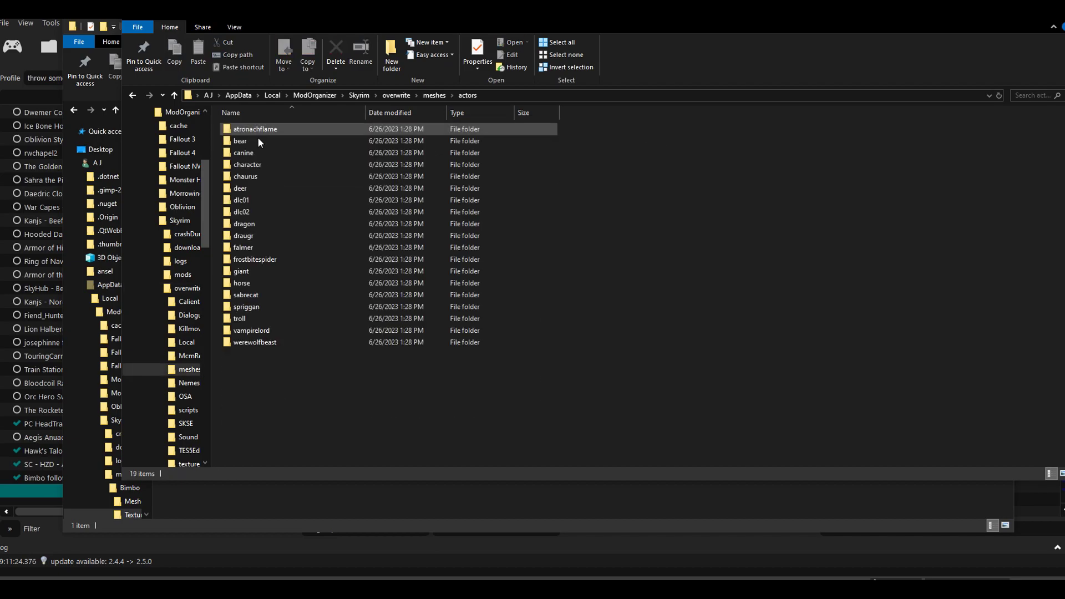
left_click(253, 165)
double_click(253, 165)
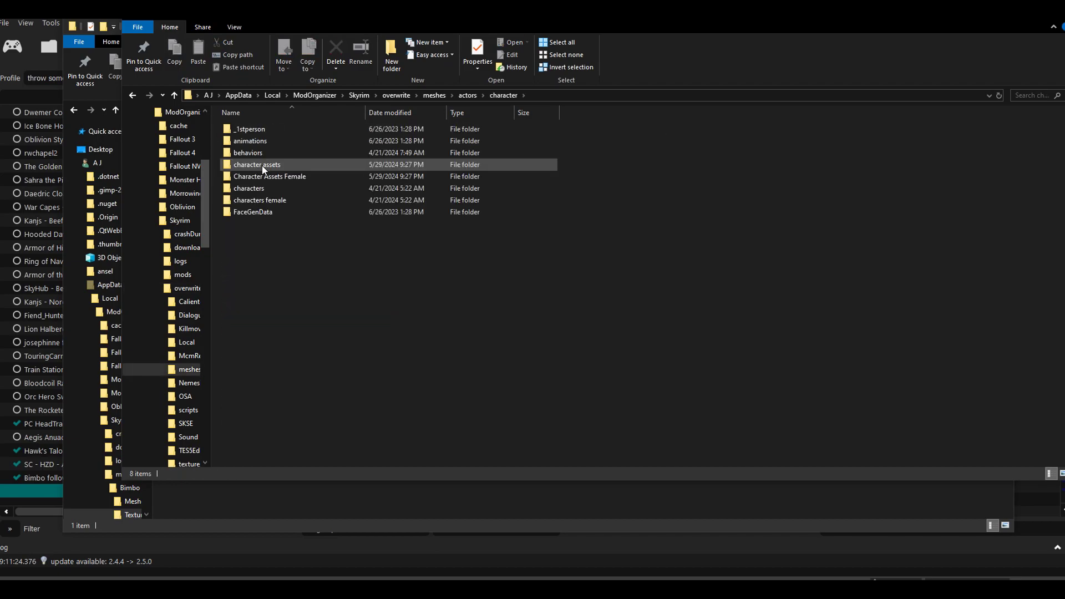
left_click(255, 213)
double_click(255, 213)
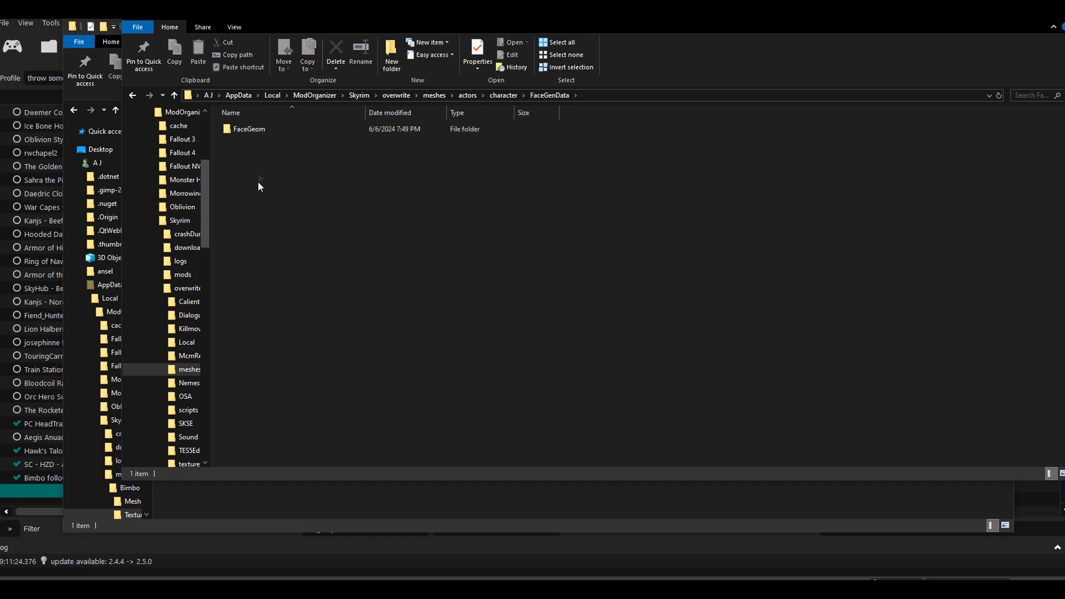
double_click(251, 129)
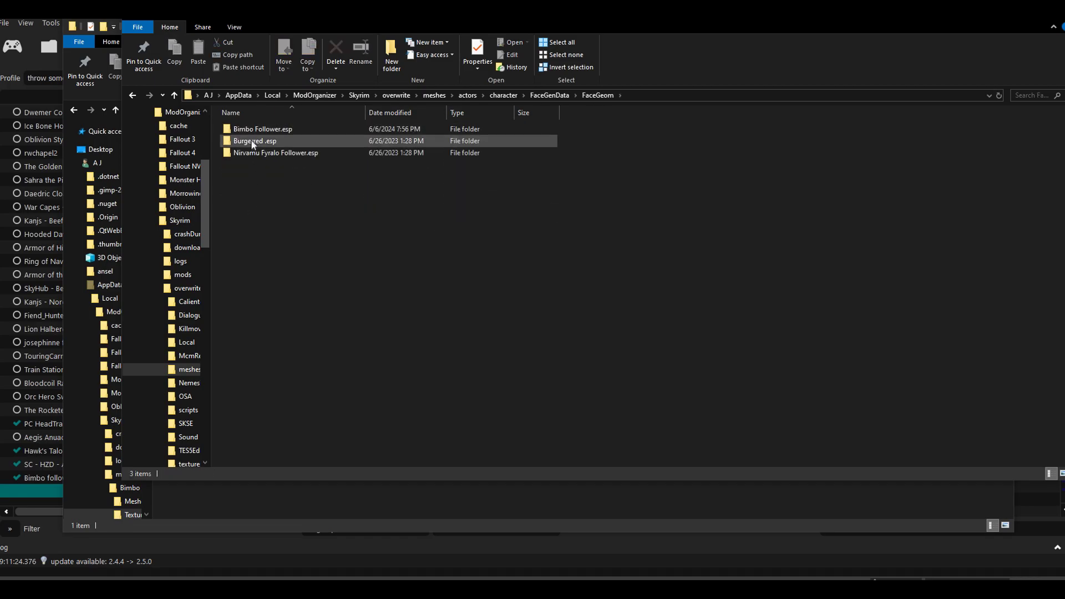
right_click(258, 129)
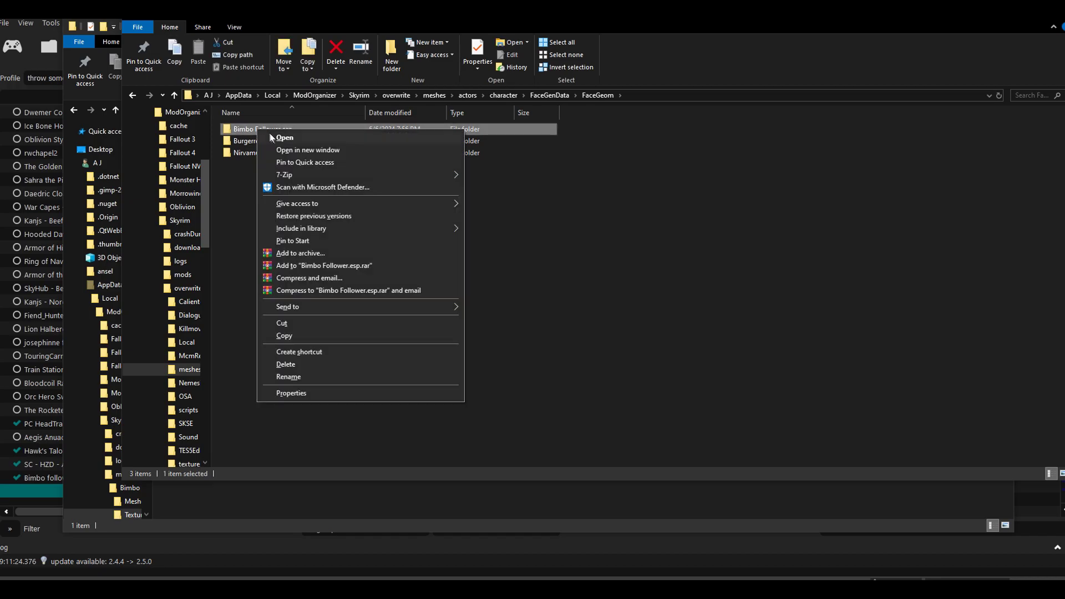
left_click(281, 321)
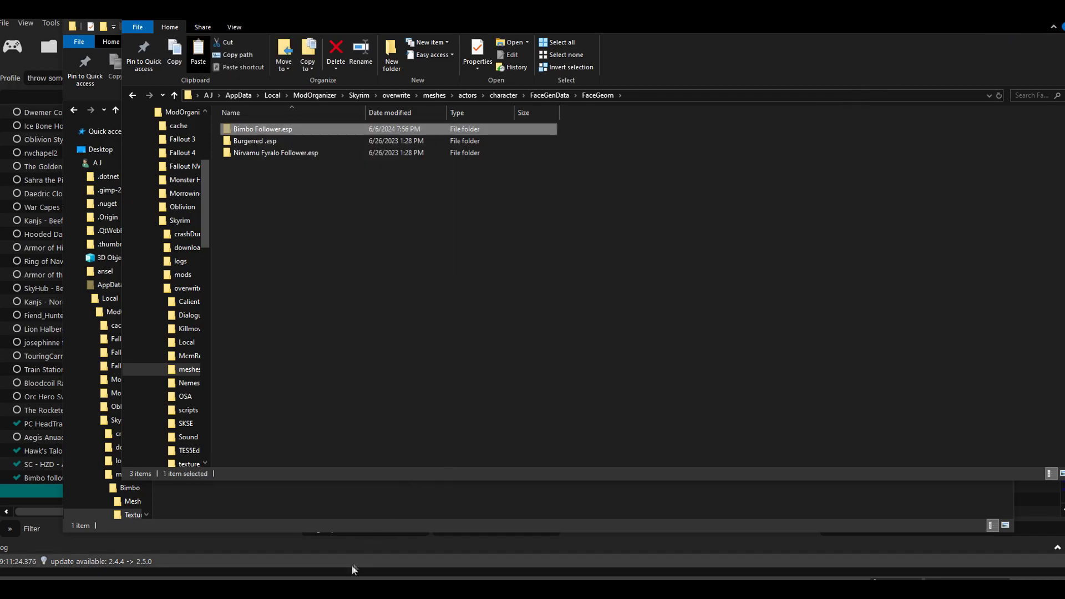
Paste Bimbo Follower.esp into the mod's Meshes\actors\character\FaceGenData\FaceGeom folder
mouse_move(382, 563)
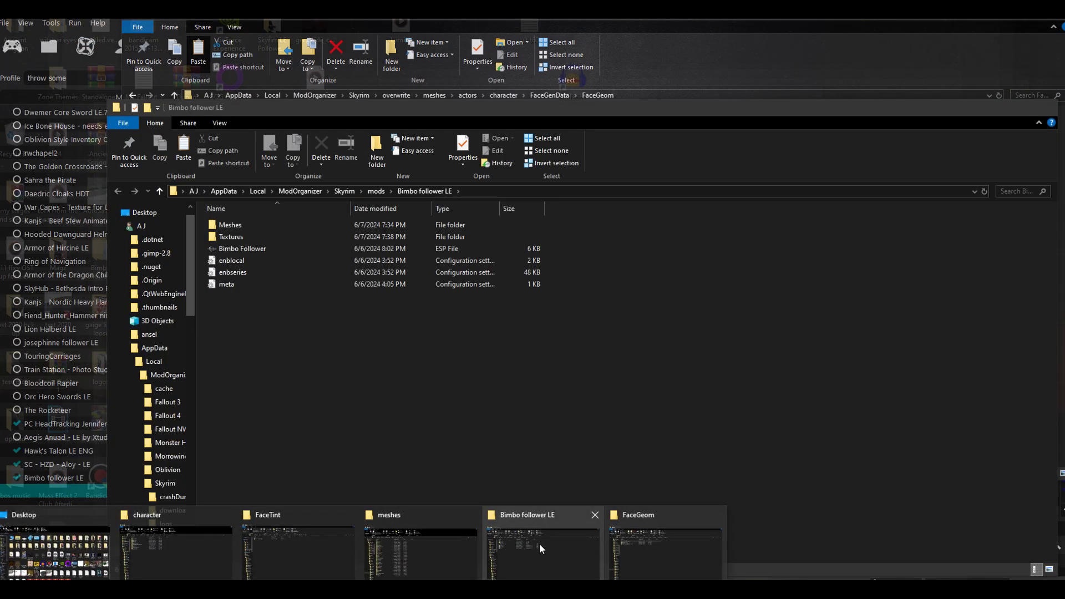
left_click(539, 543)
double_click(254, 225)
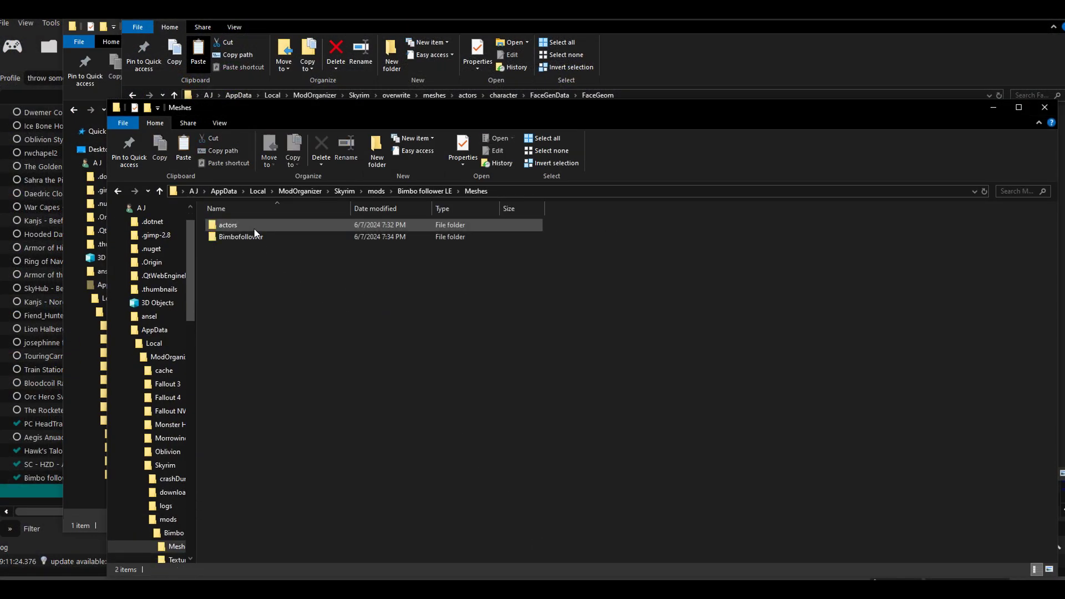
double_click(255, 225)
double_click(257, 225)
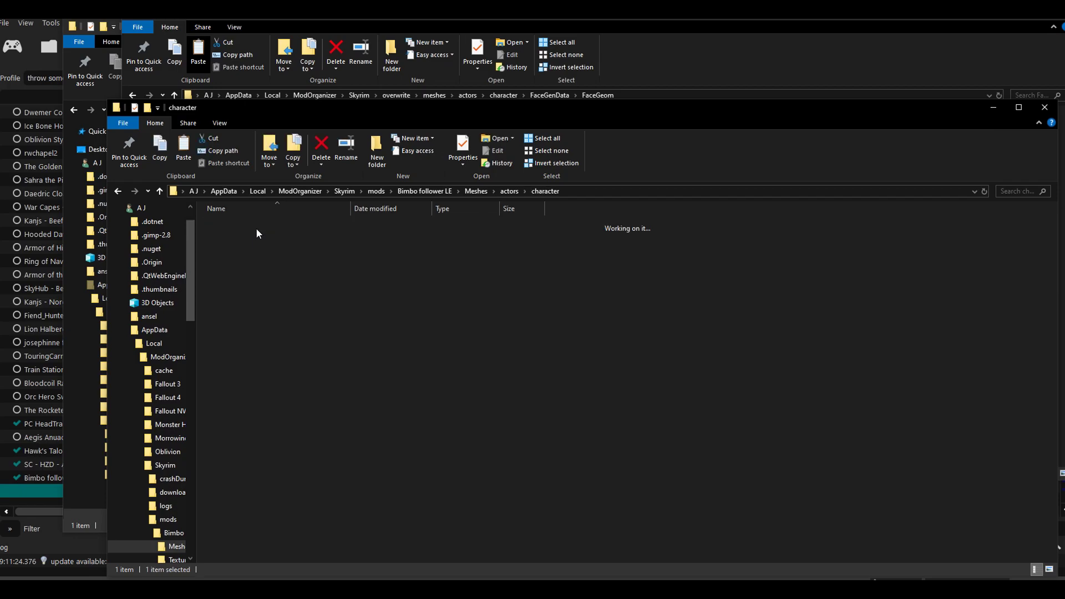
left_click(256, 225)
double_click(256, 228)
double_click(256, 227)
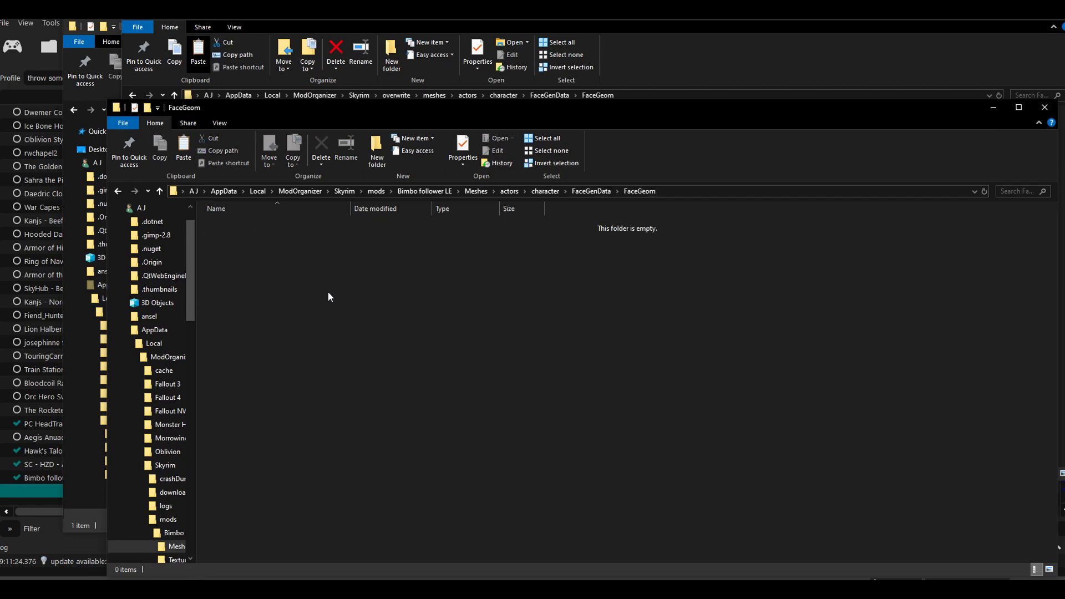
right_click(329, 294)
left_click(355, 372)
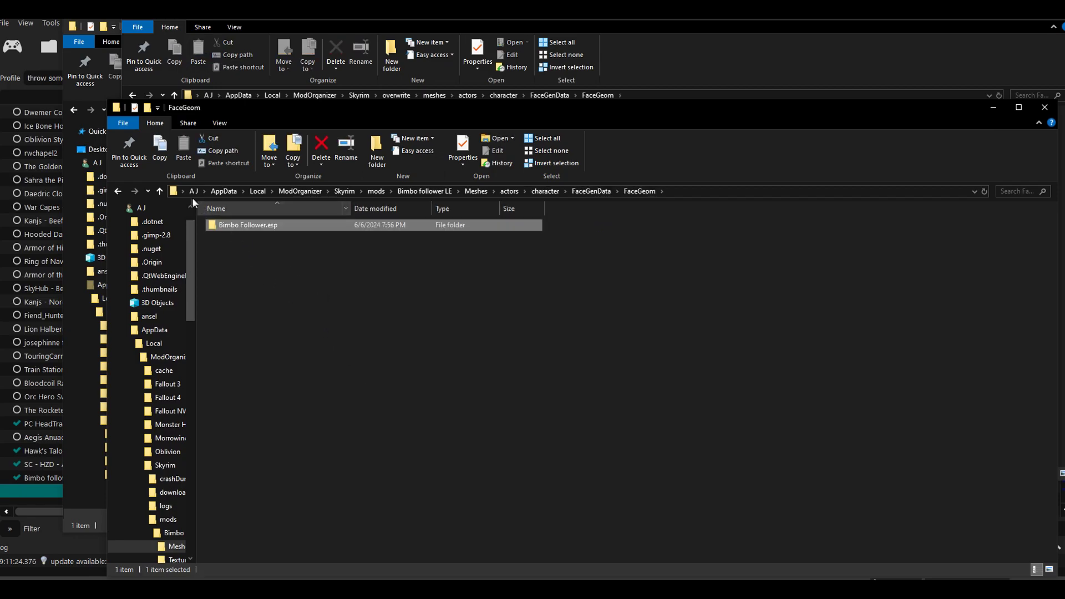
Go up four levels back to the mod's Meshes folder
left_click(159, 190)
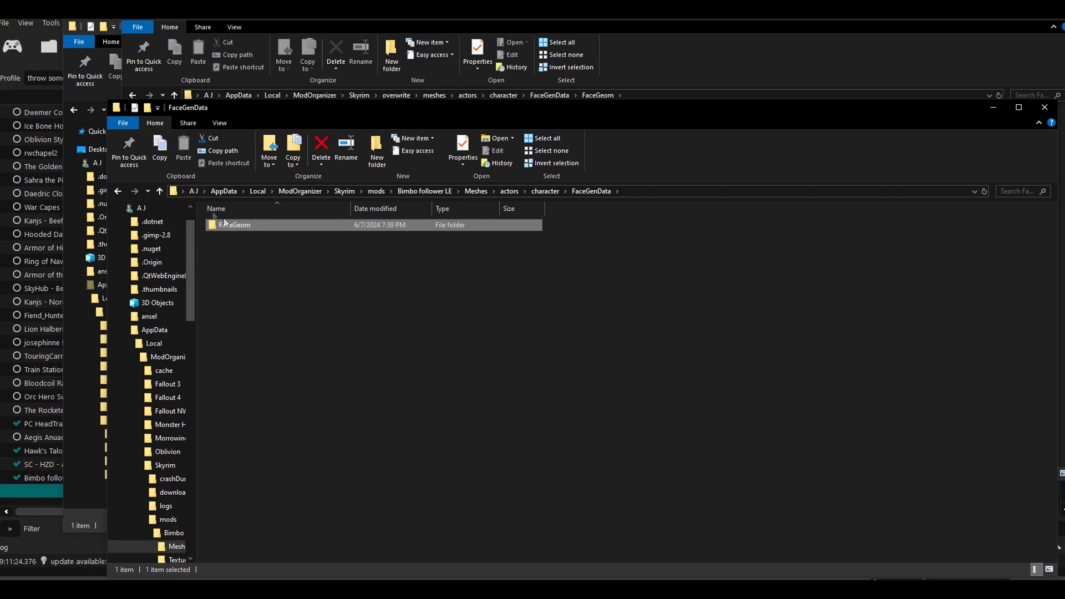
left_click(160, 191)
left_click(160, 190)
left_click(160, 191)
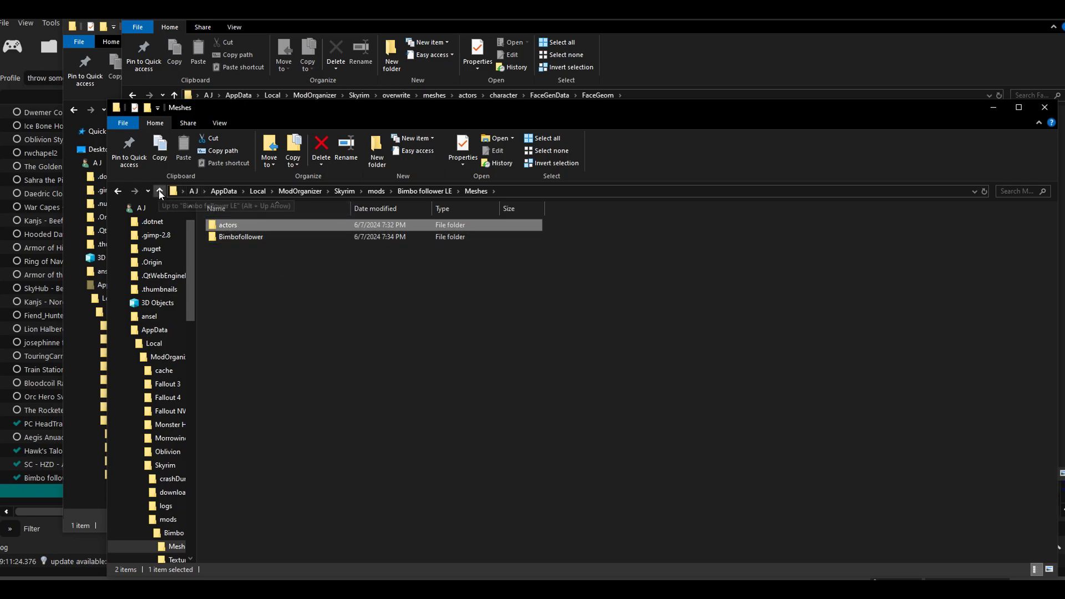
Browse Meshes down to FaceGeom\Bimbo Follower.esp and select the 000012D0 face mesh
left_click(405, 331)
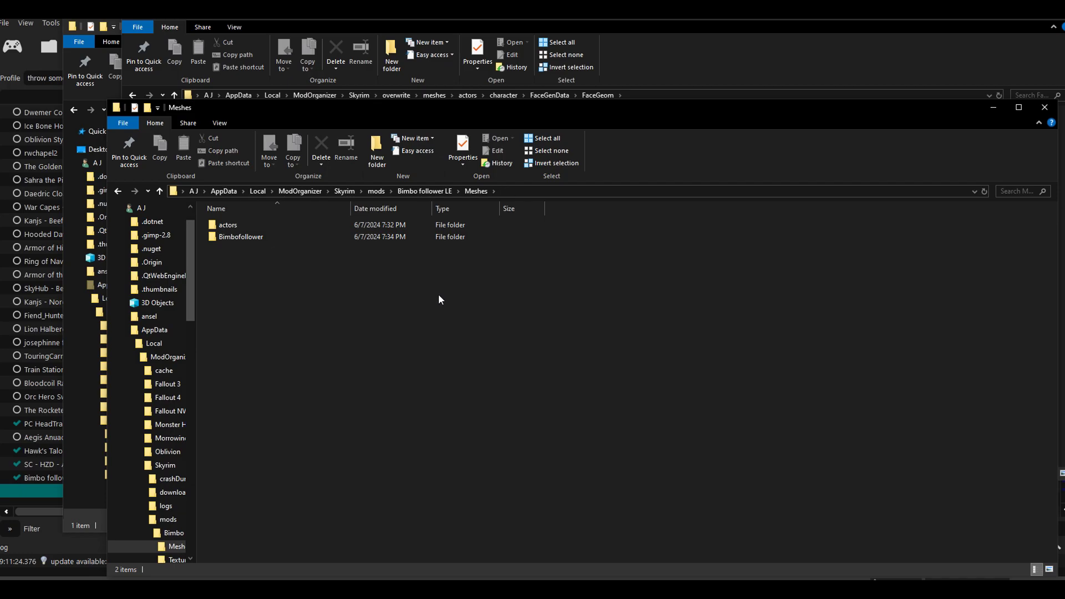
mouse_move(279, 238)
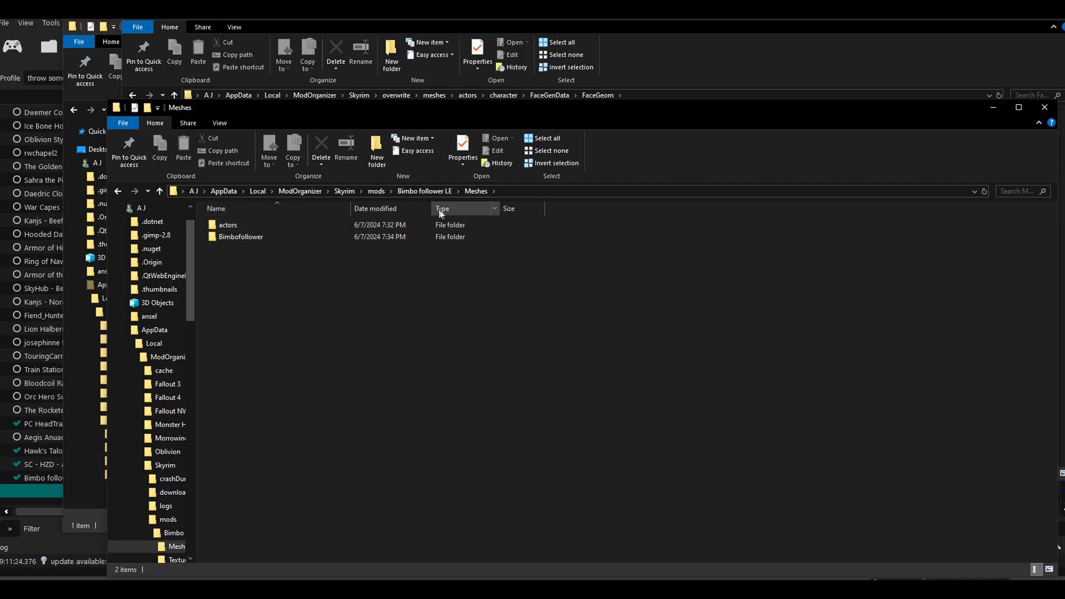
double_click(285, 226)
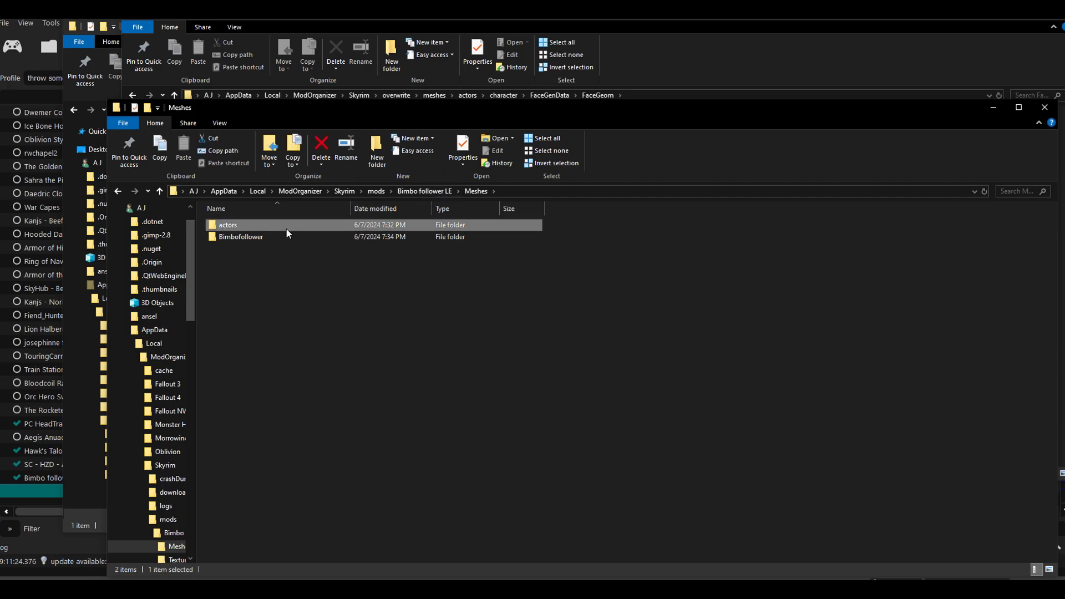
double_click(285, 227)
double_click(285, 227)
double_click(284, 228)
double_click(277, 227)
left_click(260, 229)
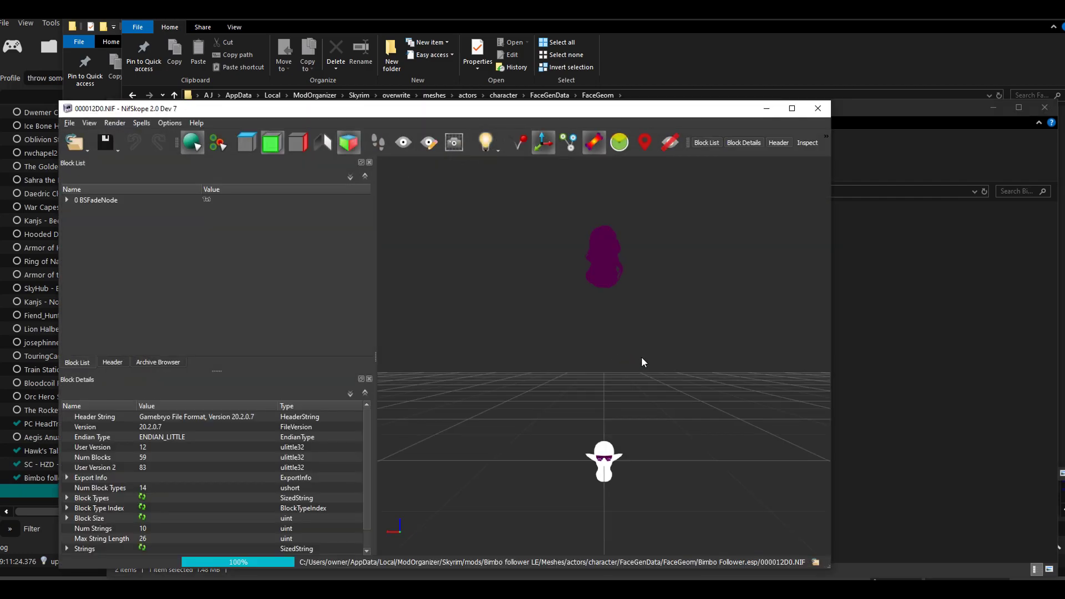
Rotate the 000012D0 head mesh in NifSkope from two angles, then close NifSkope
left_click_drag(494, 365, 573, 235)
mouse_move(584, 471)
left_mouse_down()
mouse_move(563, 371)
mouse_move(599, 417)
mouse_move(571, 425)
mouse_move(557, 385)
mouse_move(601, 314)
mouse_move(557, 215)
mouse_move(581, 222)
left_mouse_up()
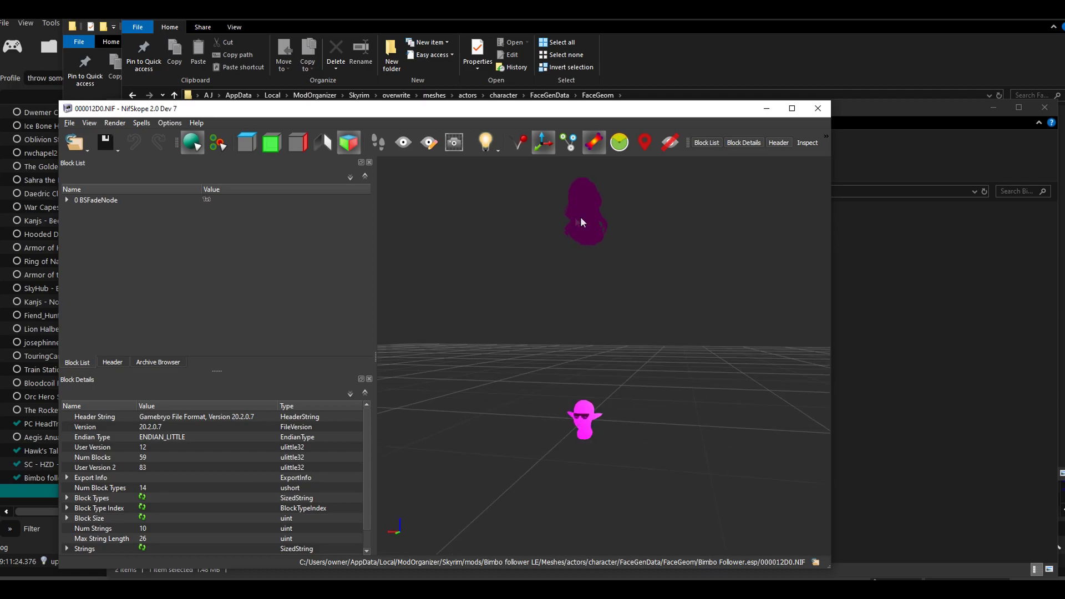
left_click(818, 109)
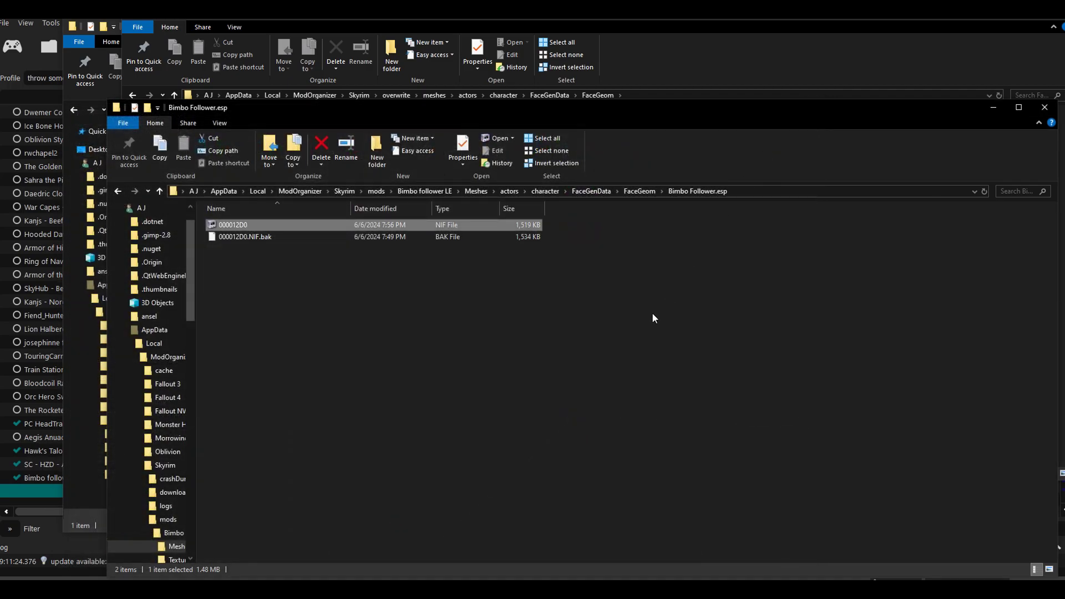
Reopen 000012D0.nif and expand FemaleHeadNord's BSLightingShaderProperty to its BSShaderTextureSet
double_click(228, 225)
left_click_drag(418, 108, 593, 78)
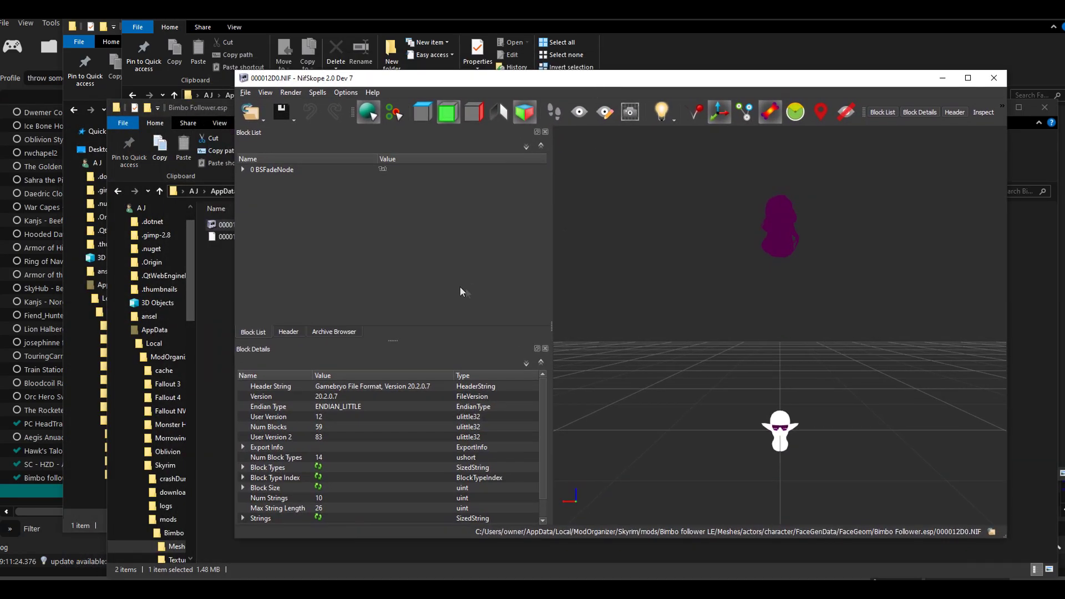
left_click(778, 424)
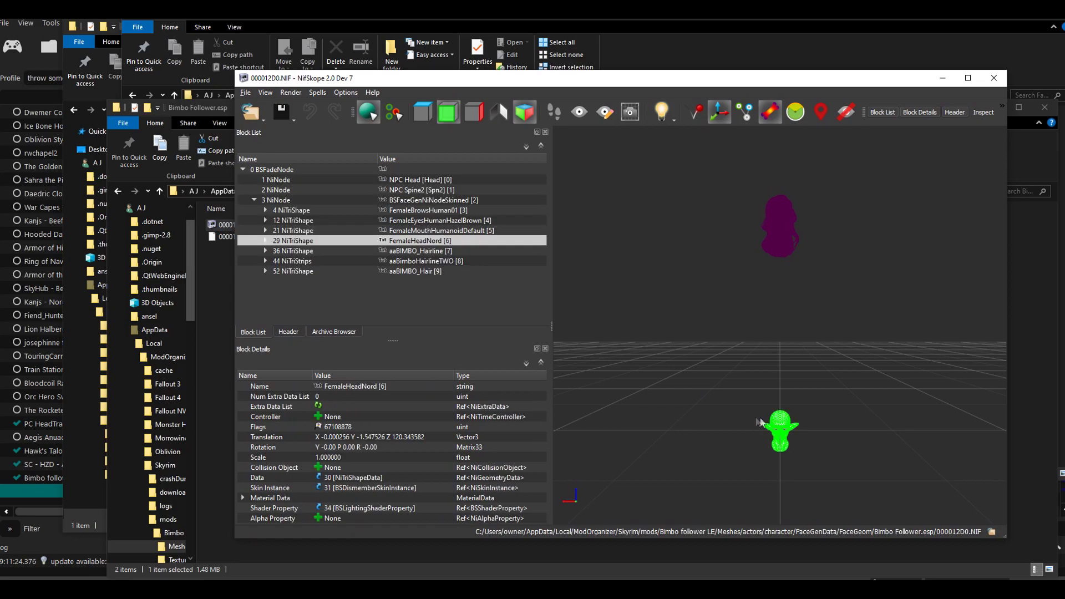
left_click(264, 240)
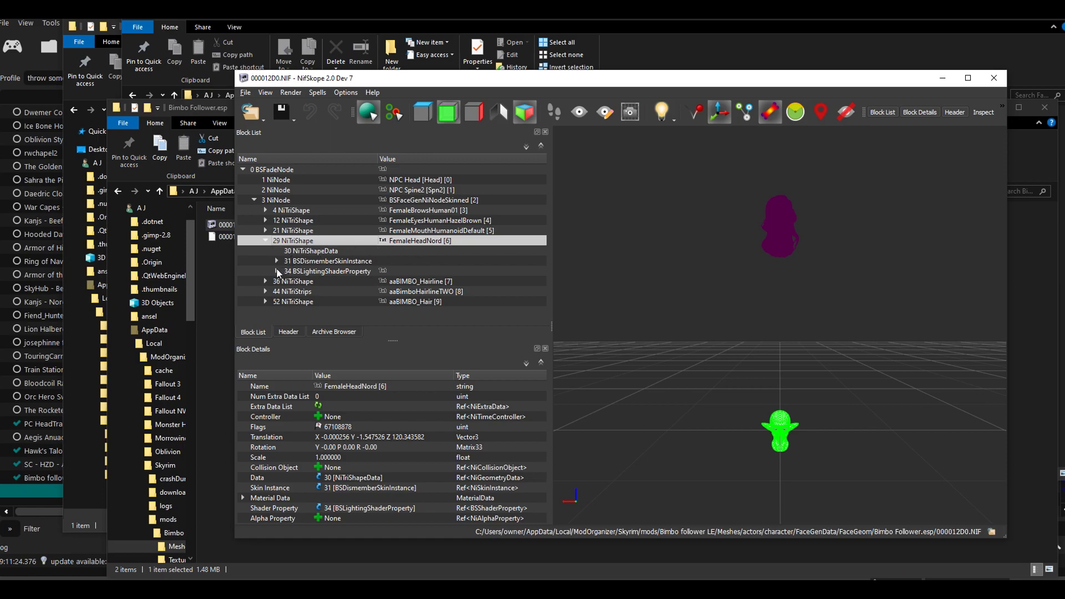
left_click(277, 271)
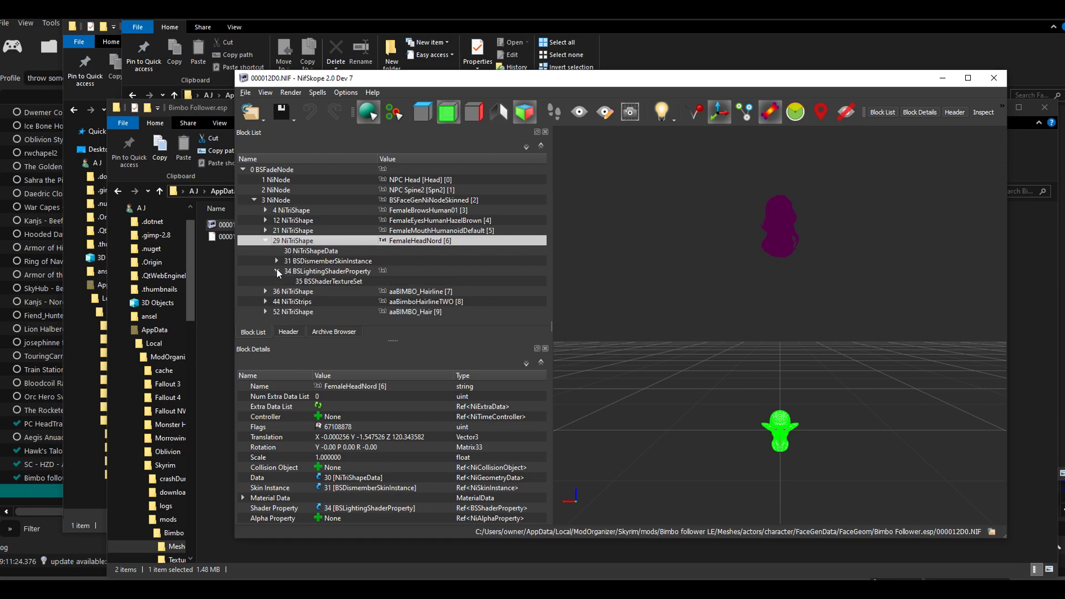
left_click(323, 282)
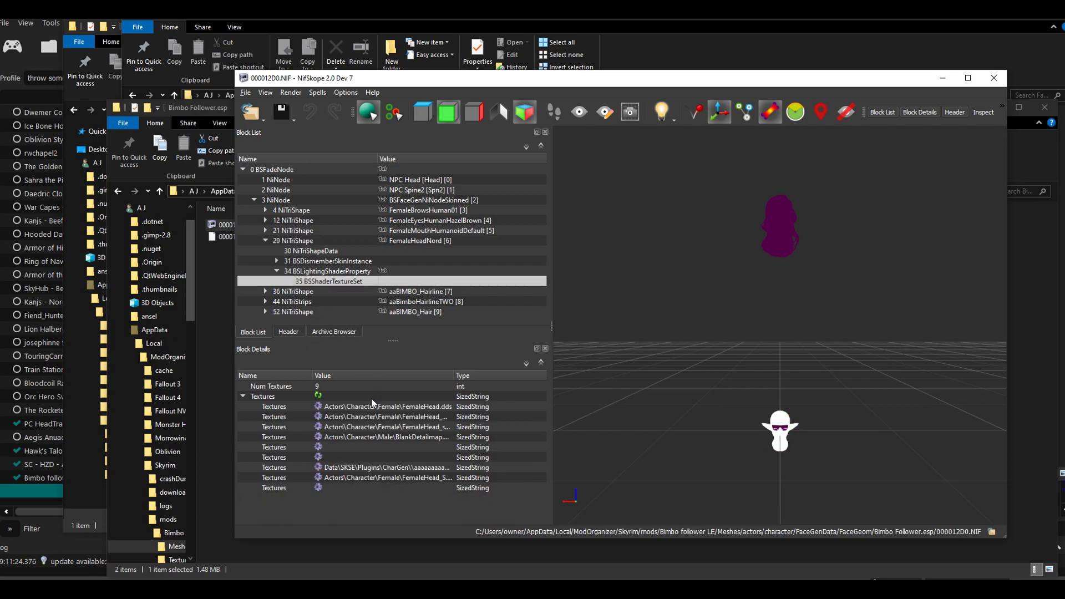
left_click(387, 408)
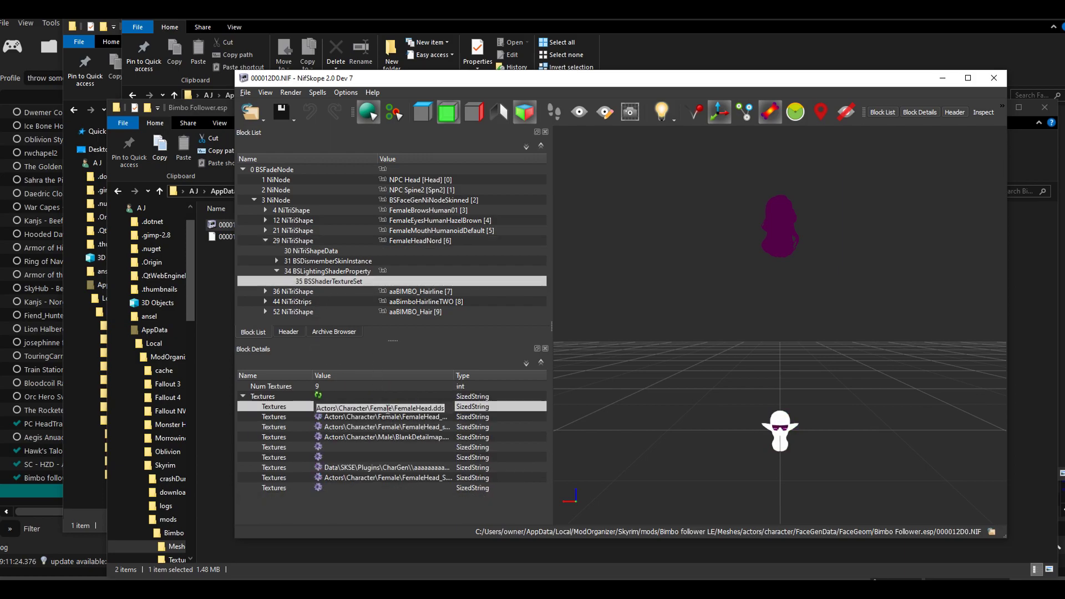
left_click(388, 423)
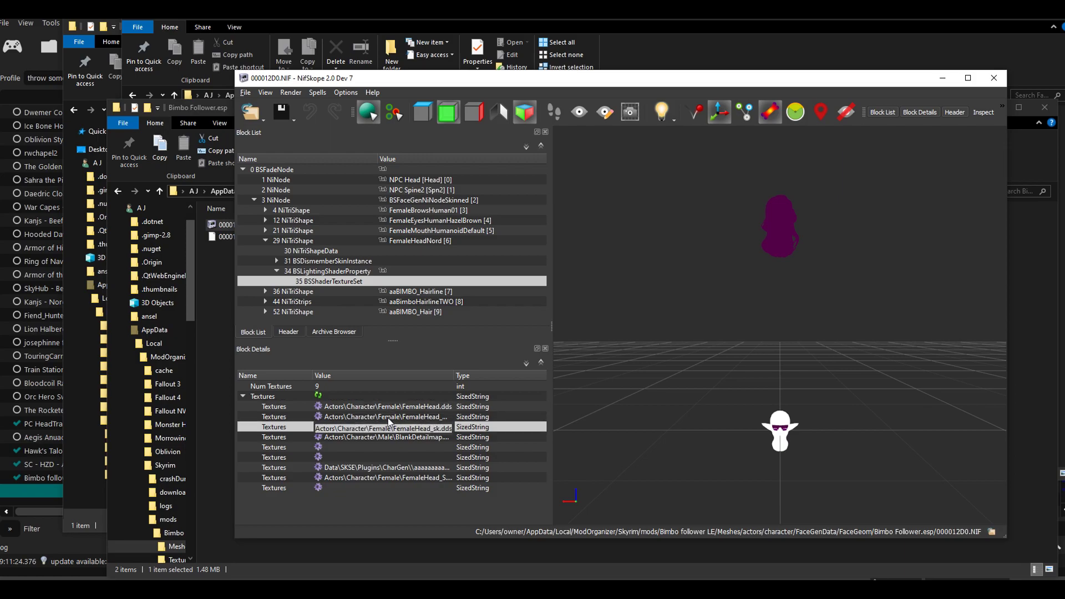
double_click(388, 418)
double_click(387, 427)
left_click(388, 418)
double_click(388, 408)
left_click(389, 417)
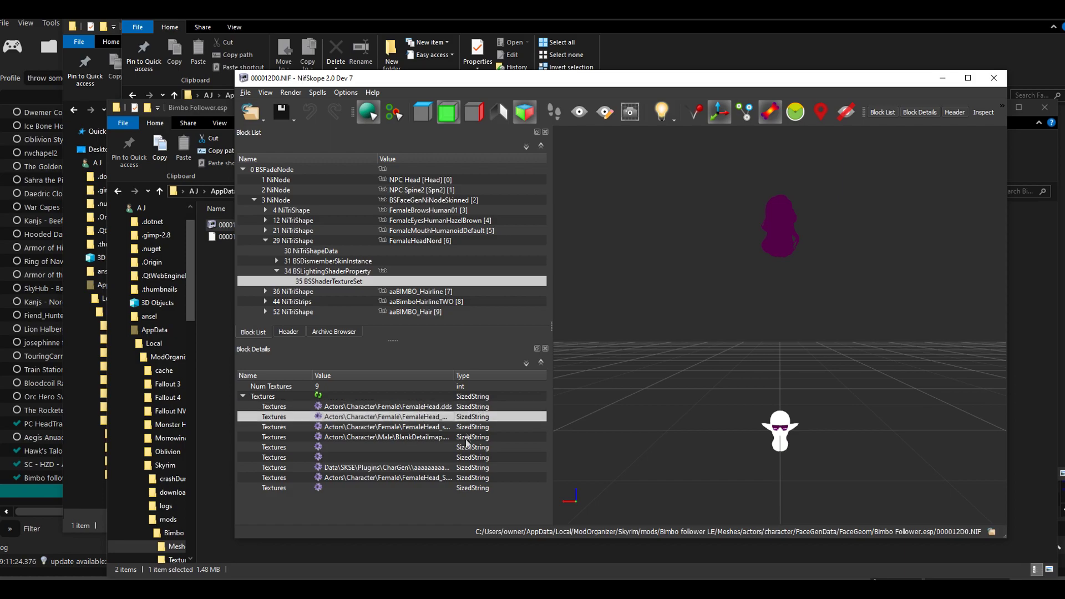
left_click_drag(776, 429, 679, 420)
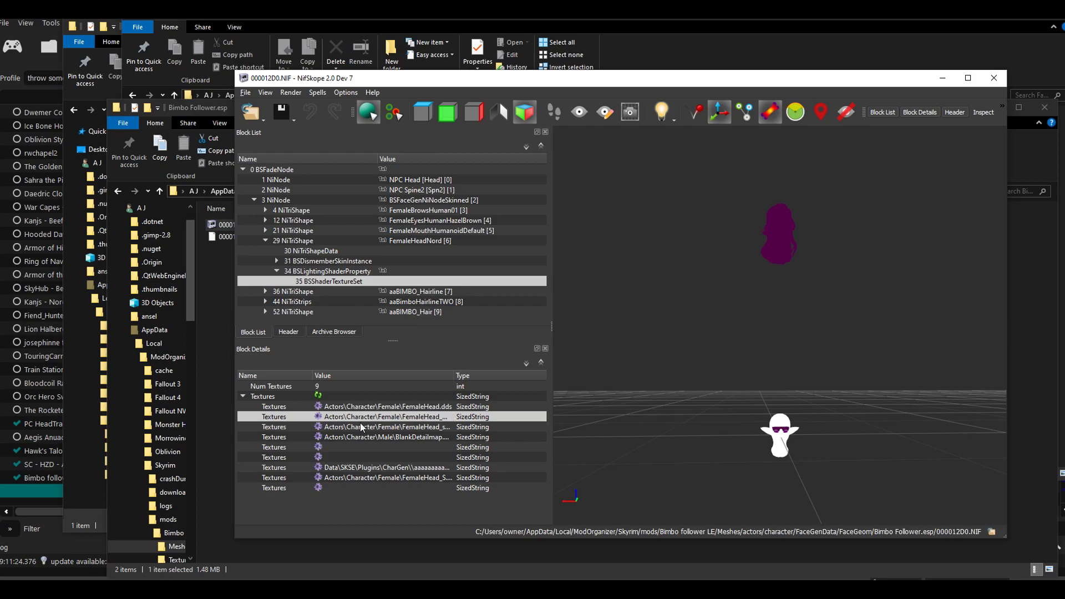